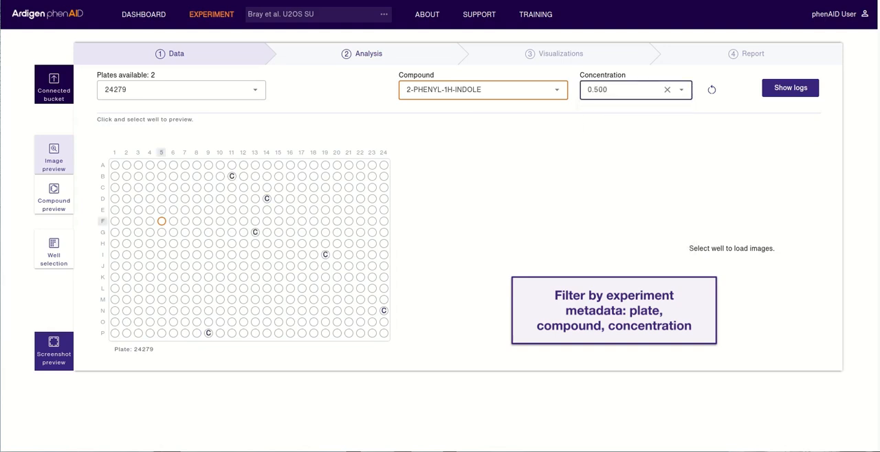
- Open the image preview for well F5 on plate 24279
{"action": "left_click", "coordinate": [161, 222]}
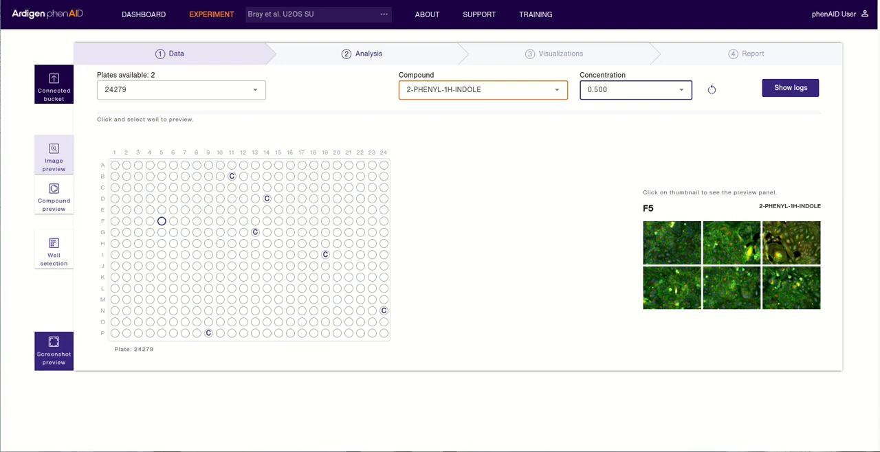
{"action": "left_click", "coordinate": [671, 242]}
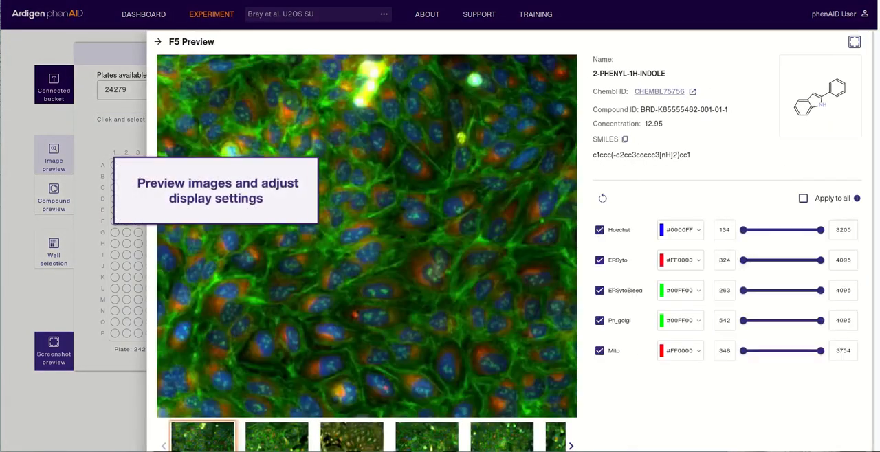
{"action": "mouse_move", "coordinate": [820, 97]}
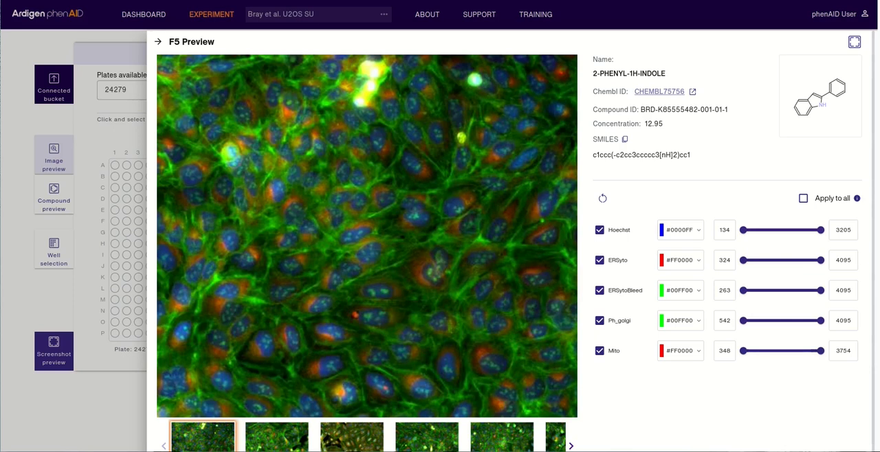
- Hide the Ph_golgi and ERSytoBleed channels in the preview and change the Mito channel's color to #00FF1E
{"action": "left_click", "coordinate": [599, 321]}
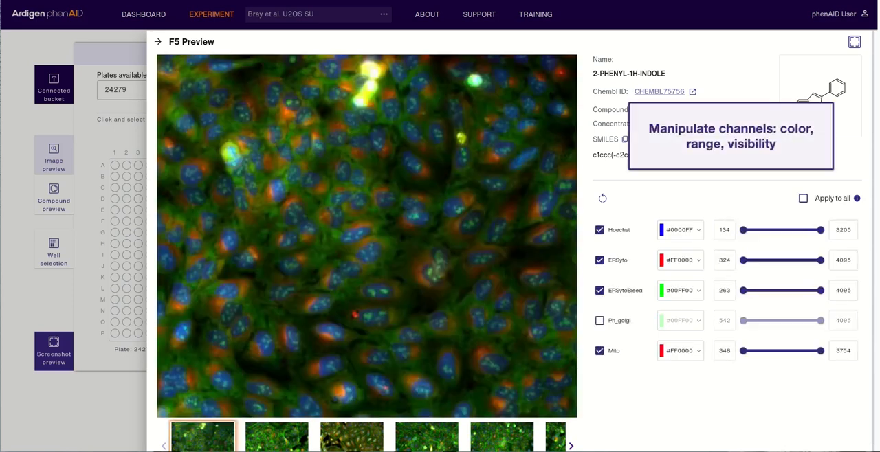
{"action": "left_click", "coordinate": [599, 290]}
{"action": "left_click", "coordinate": [681, 351]}
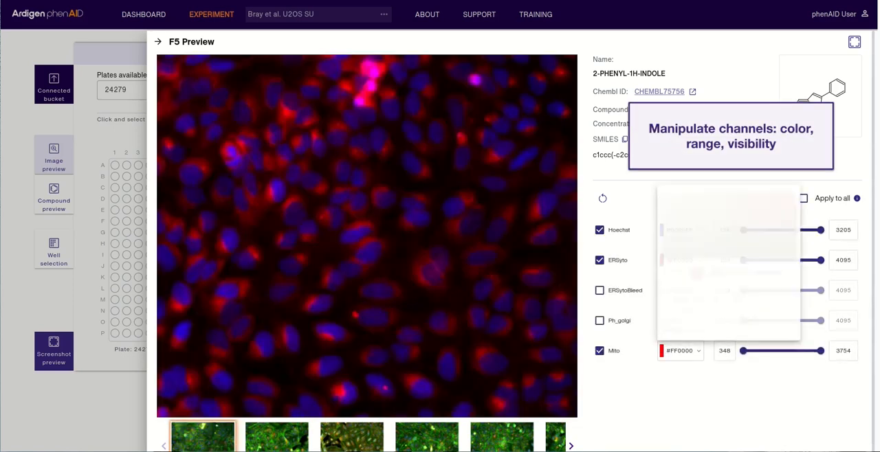
{"action": "left_click_drag", "start_coordinate": [760, 267], "coordinate": [744, 267]}
{"action": "left_click", "coordinate": [676, 329]}
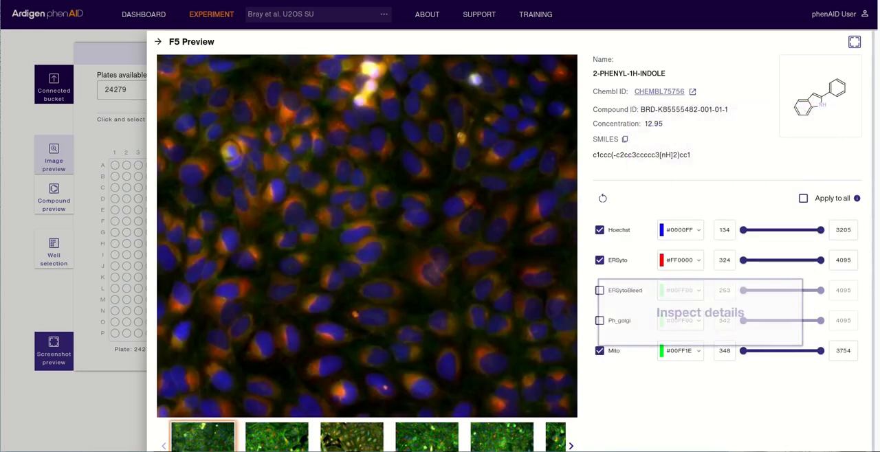
- Inspect the cells in the well F5 image at higher magnification, then close the preview
{"action": "scroll", "coordinate": [437, 269], "scroll_direction": "up", "scroll_amount": 5}
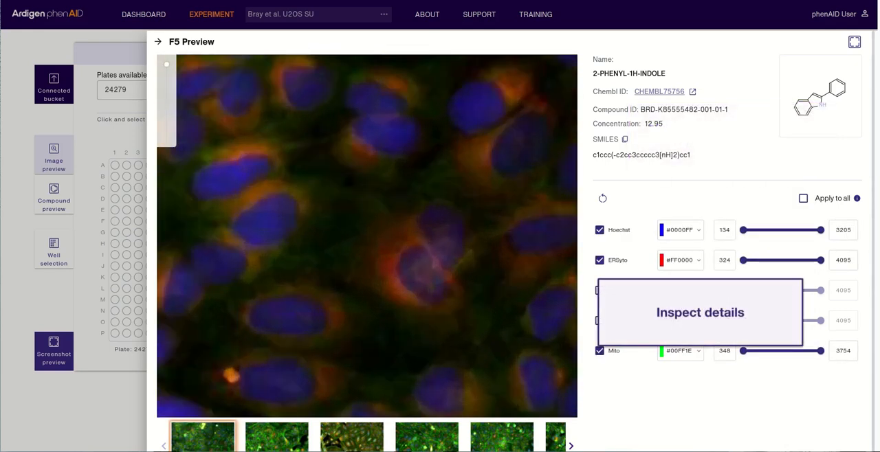
{"action": "scroll", "coordinate": [438, 268], "scroll_direction": "down", "scroll_amount": 3}
{"action": "scroll", "coordinate": [437, 268], "scroll_direction": "down", "scroll_amount": 3}
{"action": "left_click", "coordinate": [158, 42]}
- Add the comment "remove" to the ZOMEPIRAC compound in the compound preview
{"action": "left_click", "coordinate": [54, 195]}
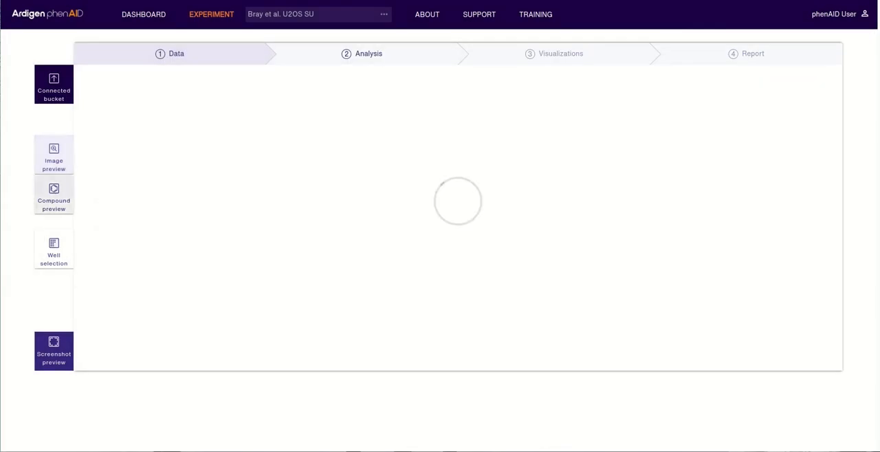
{"action": "left_click", "coordinate": [791, 156]}
{"action": "type", "text": "remove"}
{"action": "key", "text": "Return"}
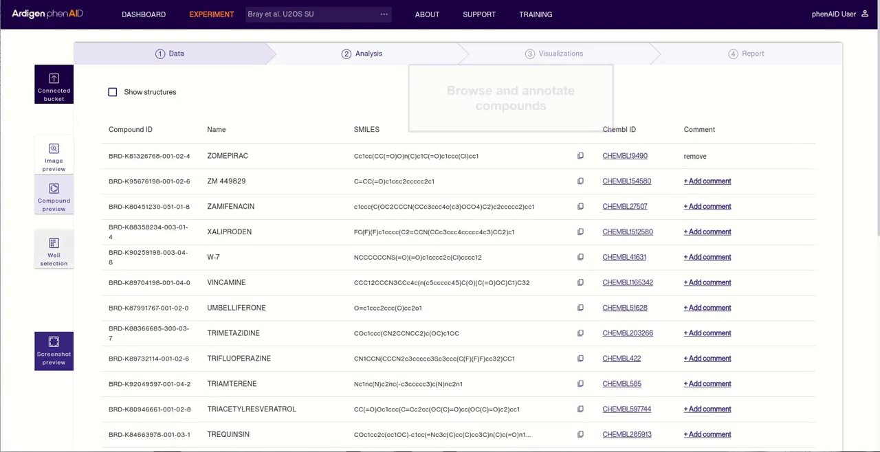
- Open the well selection, reset the existing filters and filter the wells by compound "-"
{"action": "left_click", "coordinate": [53, 250]}
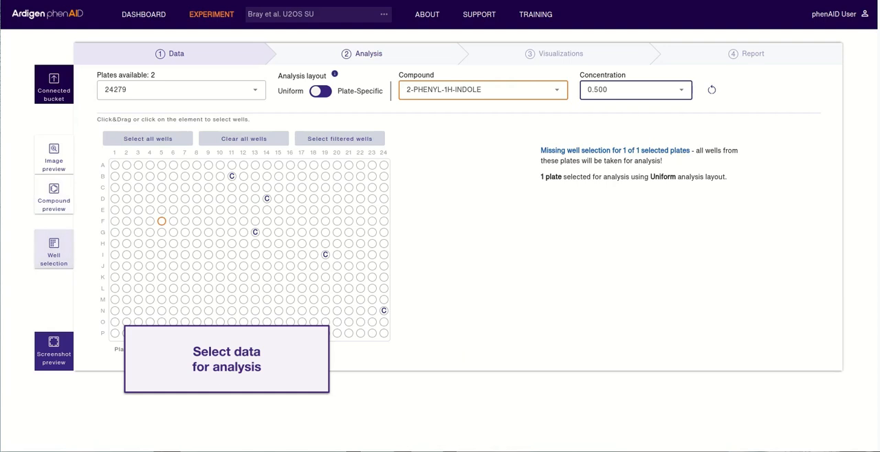
{"action": "left_click", "coordinate": [712, 89]}
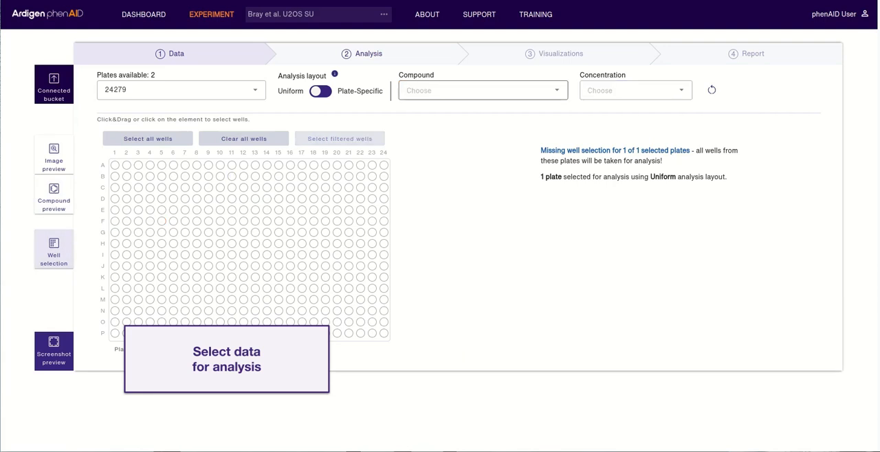
{"action": "left_click", "coordinate": [483, 90]}
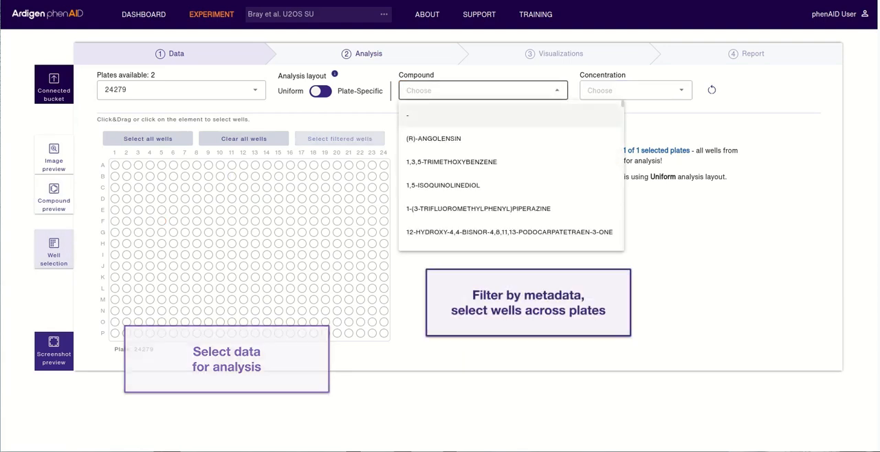
{"action": "left_click", "coordinate": [509, 115]}
- Add plate 26768 to the plates for analysis and select all wells in columns 1 through 17
{"action": "left_click", "coordinate": [181, 90]}
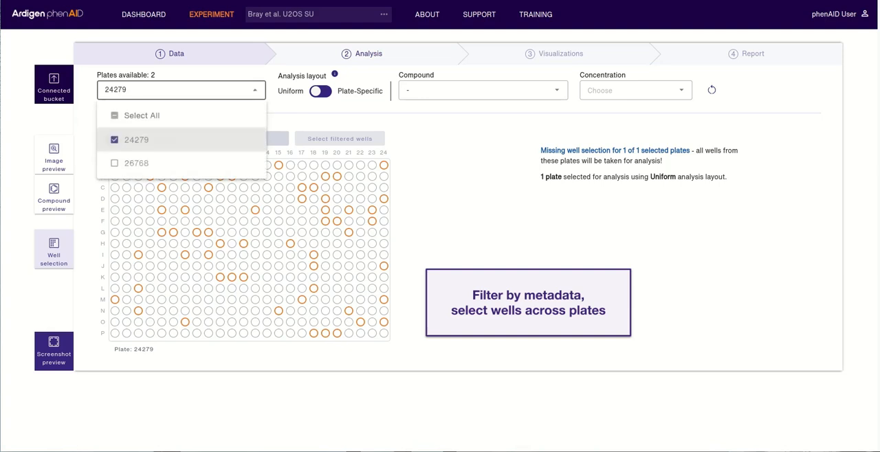
{"action": "left_click", "coordinate": [114, 163]}
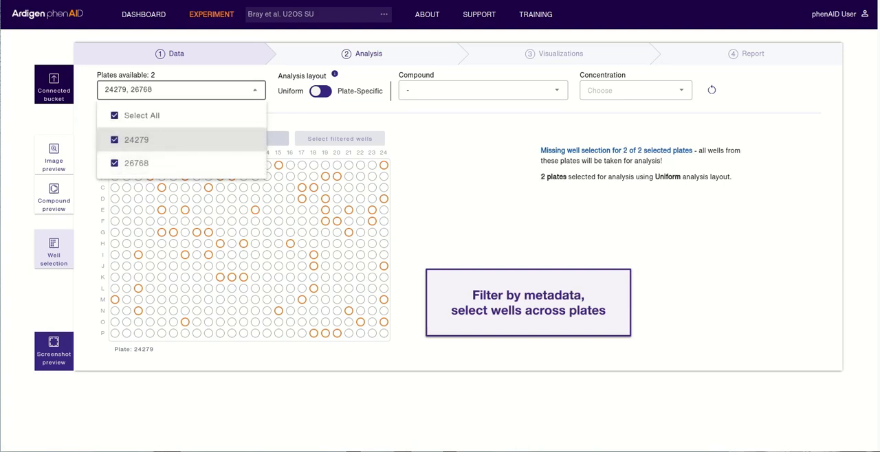
{"action": "left_click", "coordinate": [181, 90]}
{"action": "left_click_drag", "start_coordinate": [115, 165], "coordinate": [304, 334]}
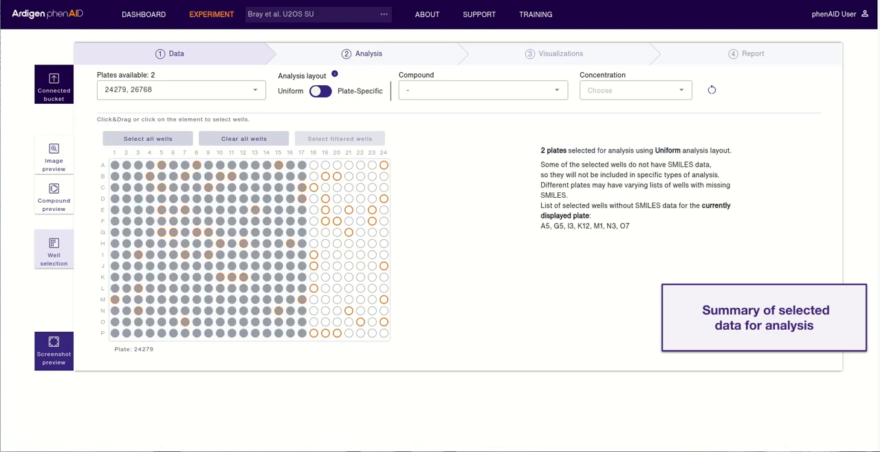
- Clear the selected wells, filter by compound (R)-ANGOLENSIN and select all wells for analysis
{"action": "left_click", "coordinate": [244, 139]}
{"action": "left_click", "coordinate": [483, 90]}
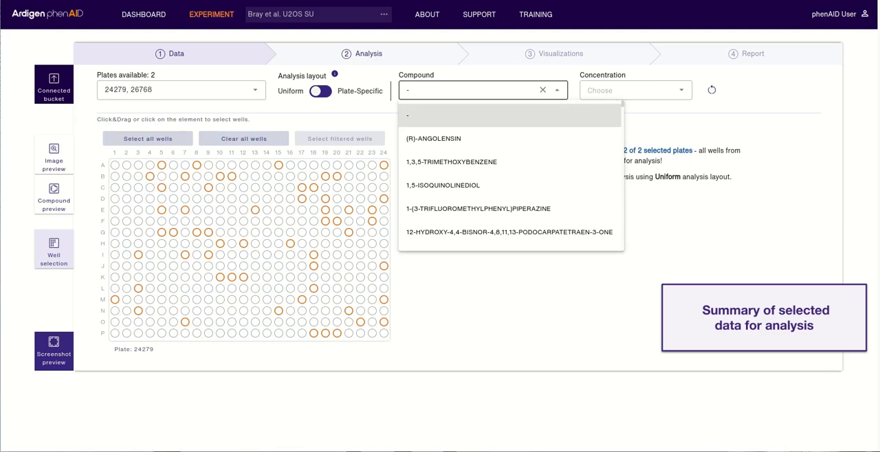
{"action": "left_click", "coordinate": [484, 141]}
{"action": "left_click", "coordinate": [147, 139]}
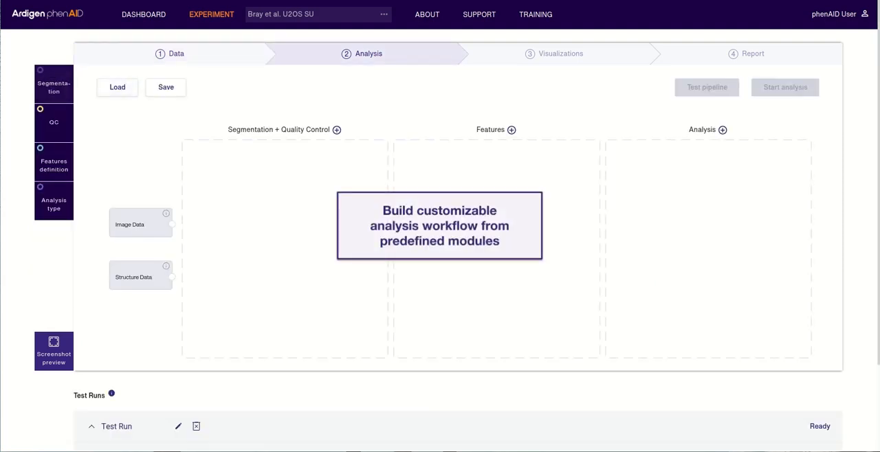
- Add a Deep Learning segmentation block to the analysis workflow
{"action": "left_click", "coordinate": [54, 85]}
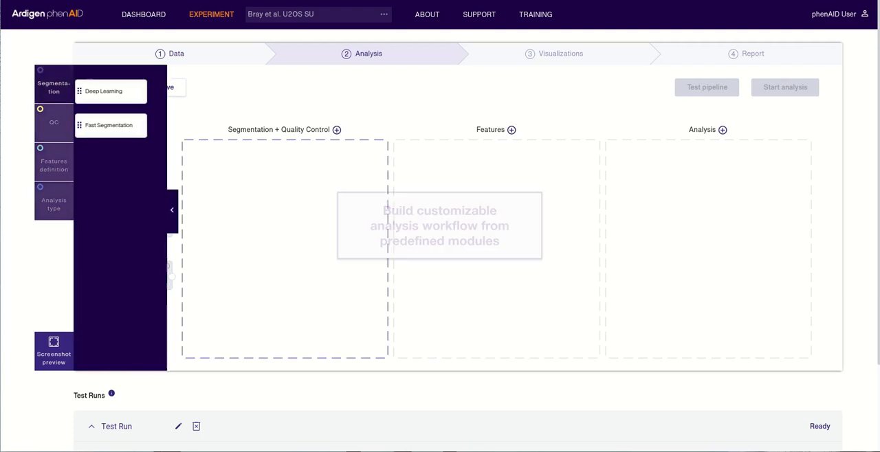
{"action": "left_click", "coordinate": [130, 91]}
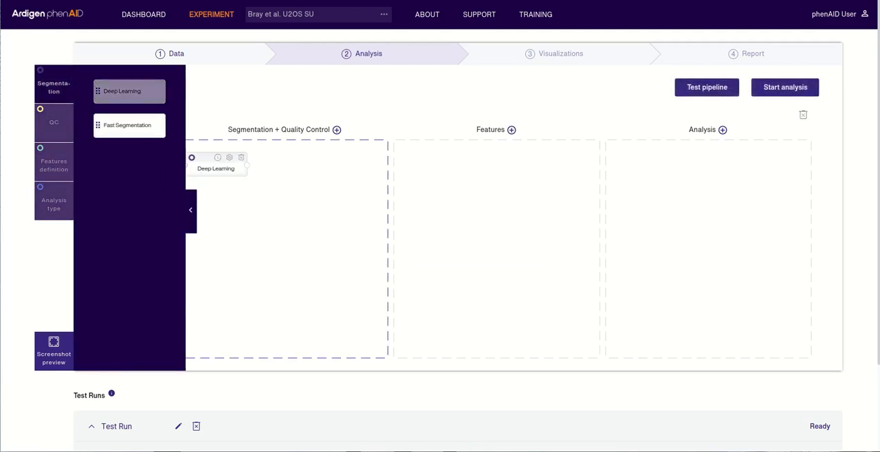
{"action": "left_click", "coordinate": [191, 210]}
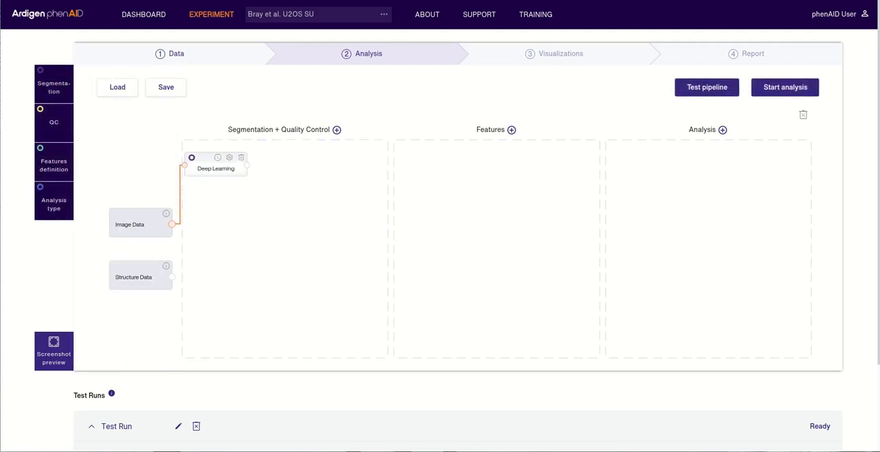
- Add a quality control group containing the Blur Detection and Cell Count blocks
{"action": "left_click", "coordinate": [337, 130]}
{"action": "left_click", "coordinate": [54, 123]}
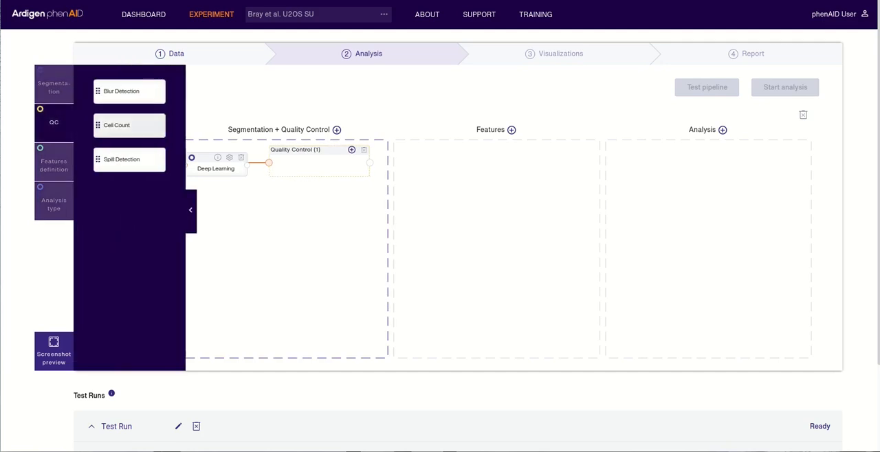
{"action": "left_click", "coordinate": [130, 92]}
{"action": "left_click", "coordinate": [129, 125]}
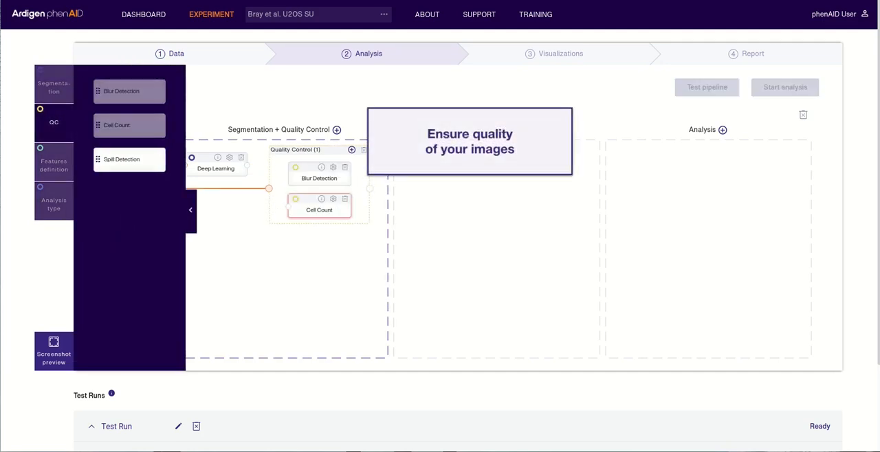
{"action": "left_click", "coordinate": [190, 211]}
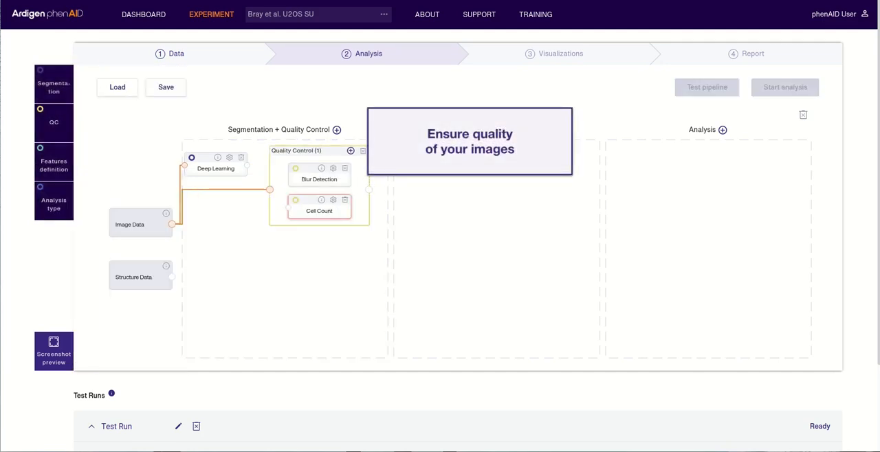
- Add a second quality control group with a Cell Count block and connect Deep Learning to both Cell Count blocks
{"action": "left_click", "coordinate": [337, 130]}
{"action": "left_click", "coordinate": [54, 122]}
{"action": "left_click", "coordinate": [129, 125]}
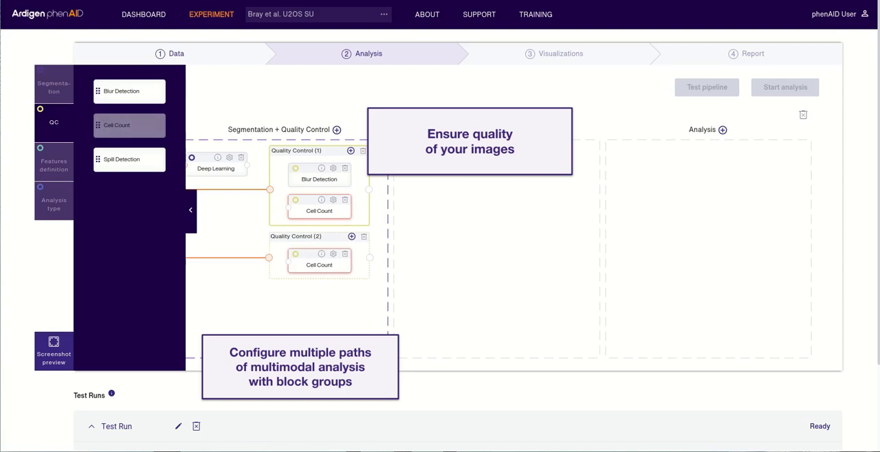
{"action": "left_click", "coordinate": [190, 210]}
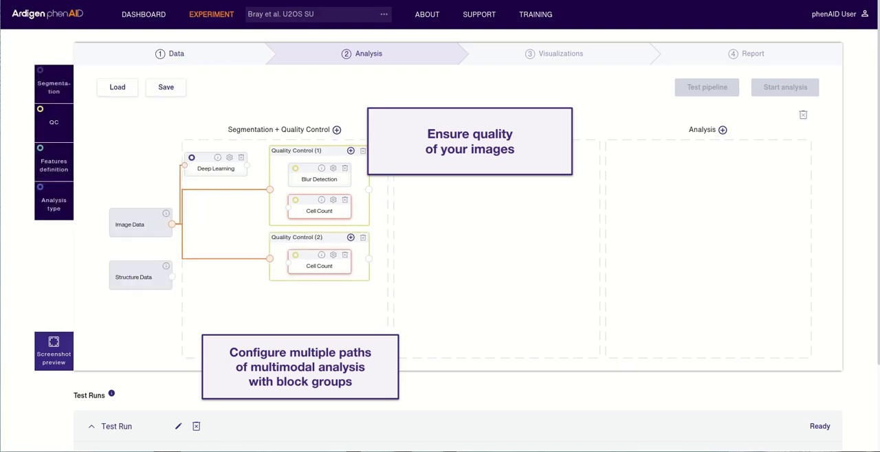
{"action": "left_click_drag", "start_coordinate": [247, 165], "coordinate": [288, 208]}
{"action": "left_click_drag", "start_coordinate": [247, 166], "coordinate": [288, 263]}
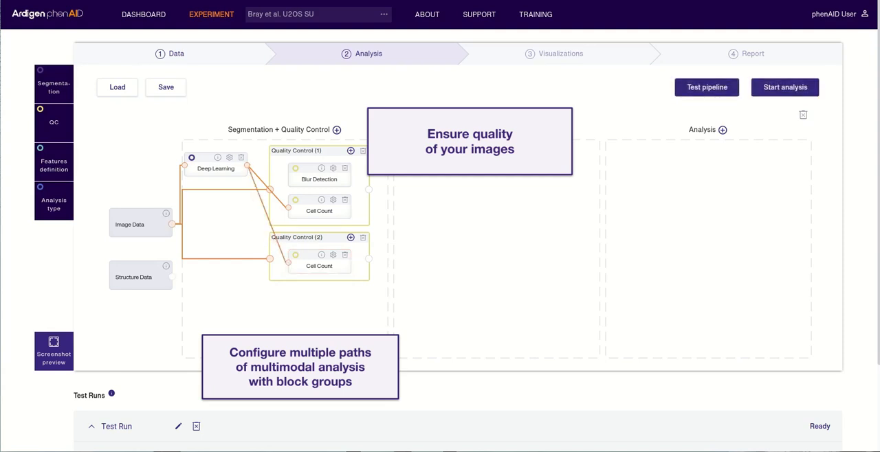
- Adjust the minimum cell count threshold of the Cell Count block in Quality Control (2)
{"action": "left_click", "coordinate": [333, 255]}
{"action": "left_click", "coordinate": [647, 201]}
{"action": "type", "text": "0"}
{"action": "left_click", "coordinate": [624, 48]}
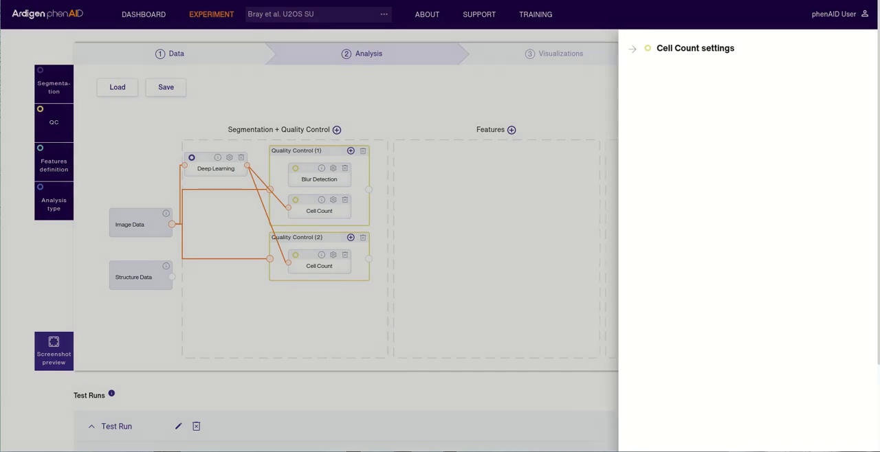
- Set the maximum cell count threshold to 100 for the Cell Count block in Quality Control (1)
{"action": "left_click", "coordinate": [333, 200]}
{"action": "left_click_drag", "start_coordinate": [812, 202], "coordinate": [819, 202]}
{"action": "type", "text": "100"}
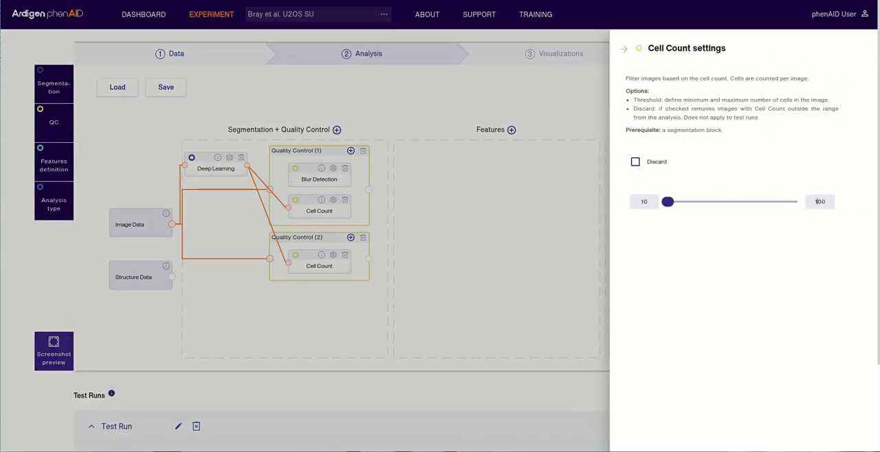
{"action": "key", "text": "Escape"}
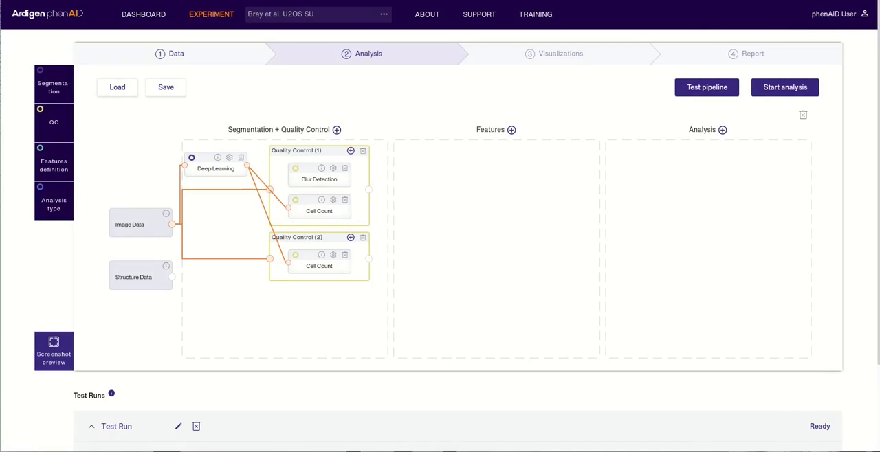
- Enable blur detection on the Hoechst channel with a threshold of 0.4
{"action": "left_click", "coordinate": [333, 169]}
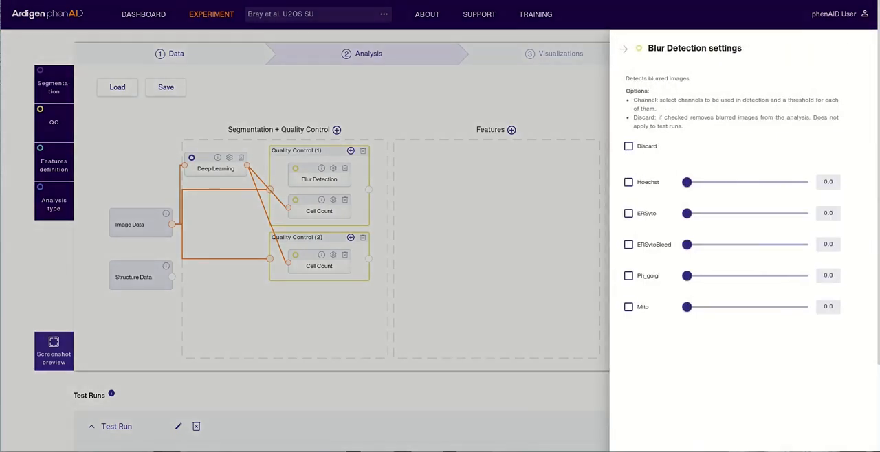
{"action": "left_click", "coordinate": [628, 183]}
{"action": "left_click_drag", "start_coordinate": [807, 182], "coordinate": [736, 183]}
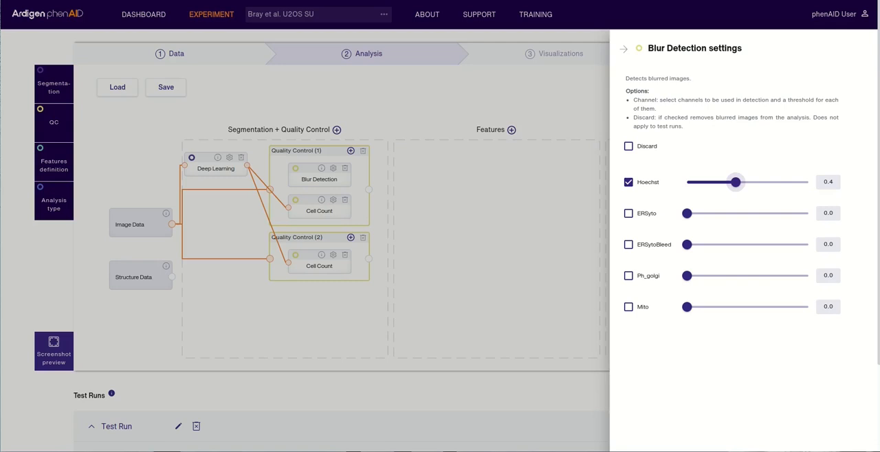
{"action": "left_click", "coordinate": [624, 49]}
- Add two feature groups to the workflow and open the available feature definition blocks
{"action": "left_click", "coordinate": [511, 130]}
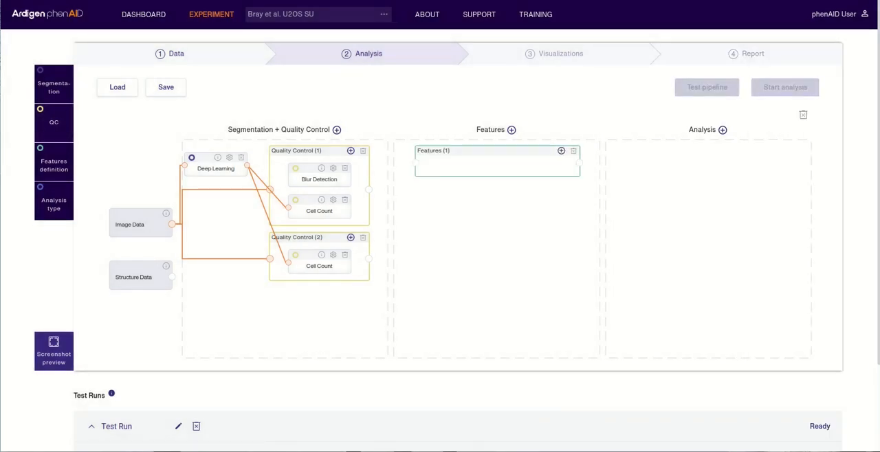
{"action": "left_click", "coordinate": [512, 130]}
{"action": "left_click", "coordinate": [54, 165]}
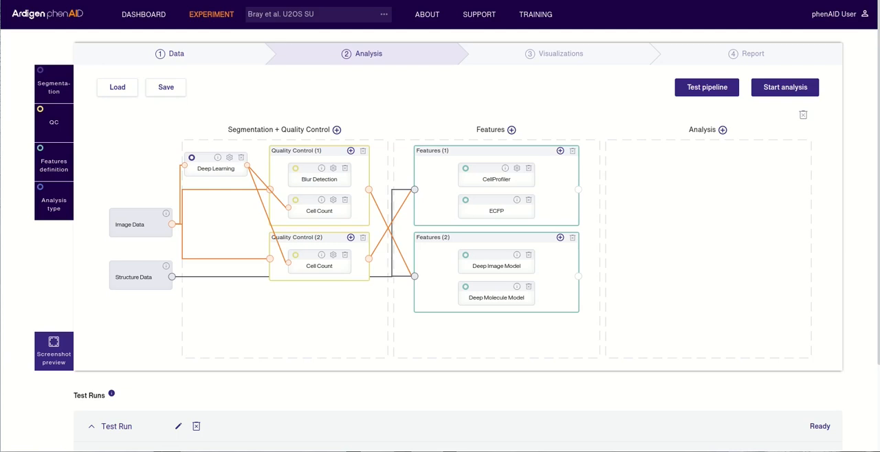
- Add an analysis group containing the Mode of Action and Property Prediction blocks
{"action": "left_click", "coordinate": [54, 201]}
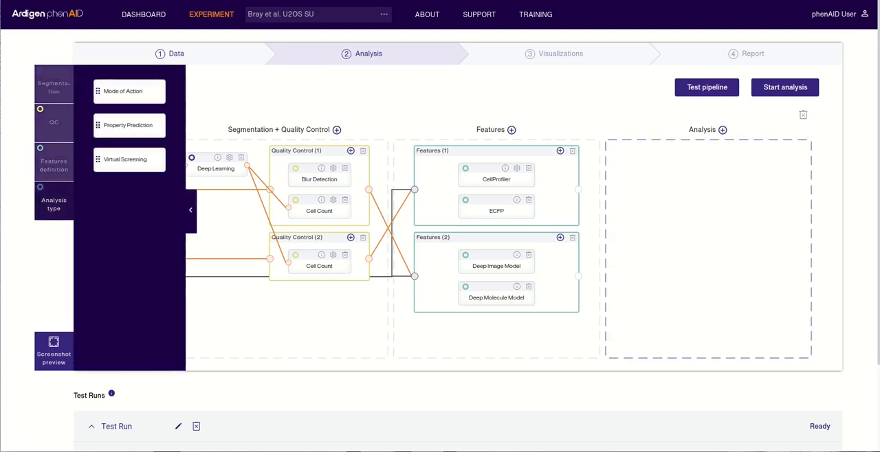
{"action": "left_click", "coordinate": [723, 130]}
{"action": "left_click_drag", "start_coordinate": [129, 91], "coordinate": [708, 174]}
{"action": "left_click_drag", "start_coordinate": [130, 126], "coordinate": [708, 180]}
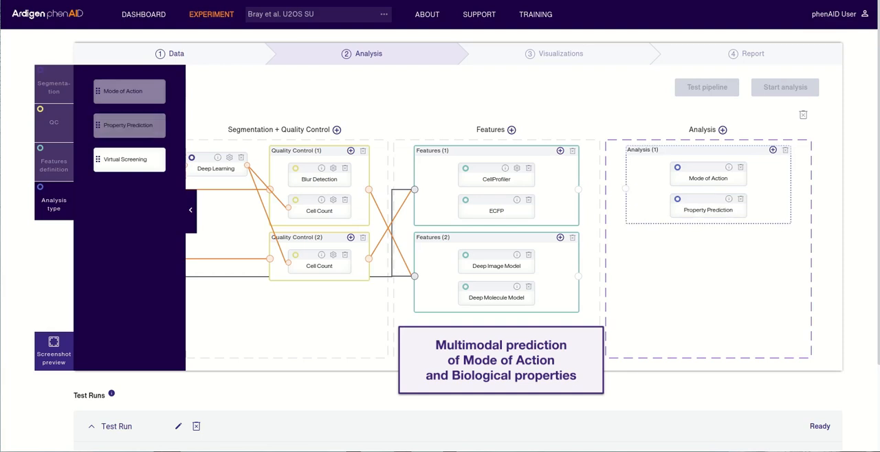
- Connect Features (1) to Analysis (1) and Features (2) to Analysis (2) in the workflow
{"action": "left_click_drag", "start_coordinate": [578, 190], "coordinate": [626, 189]}
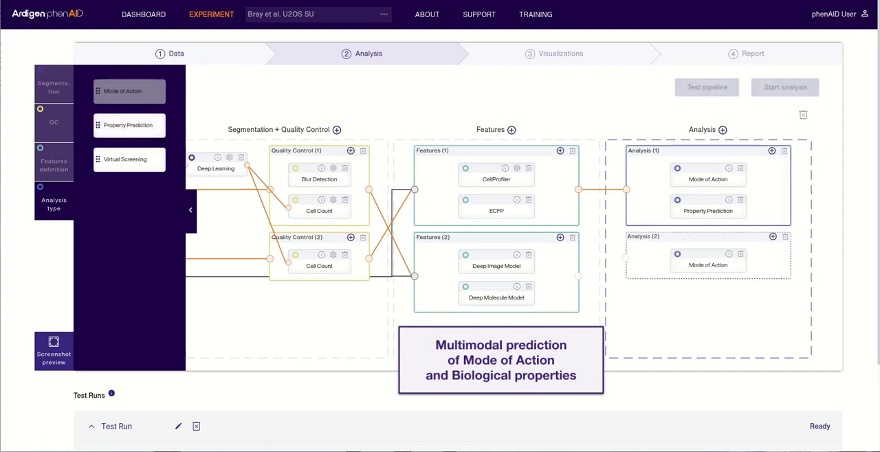
{"action": "left_click_drag", "start_coordinate": [578, 277], "coordinate": [627, 276]}
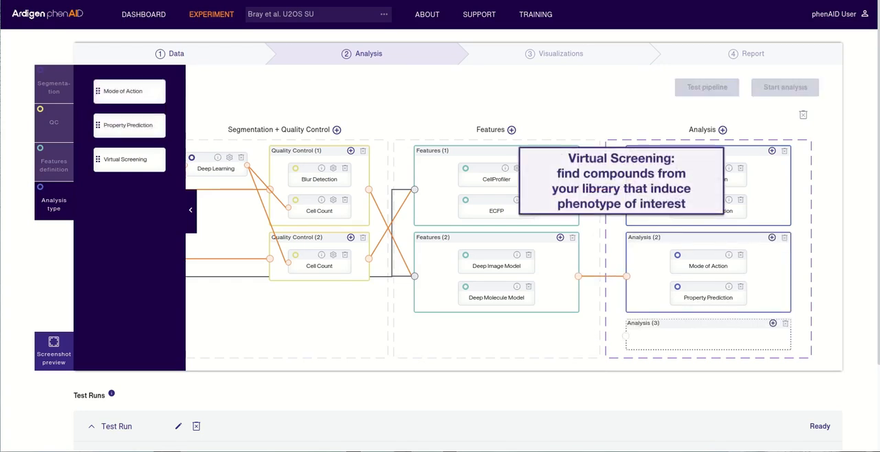
{"action": "mouse_move", "coordinate": [716, 341]}
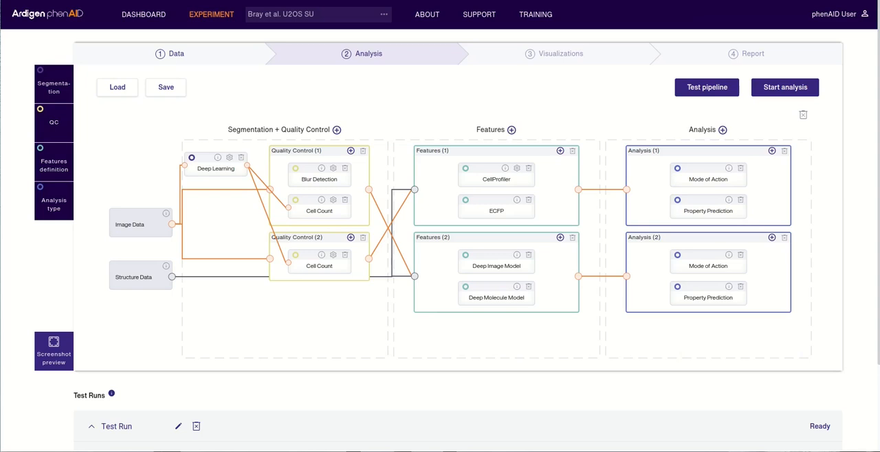
- Create a test run of the pipeline using plate 24279 and select wells on that plate
{"action": "left_click", "coordinate": [707, 87]}
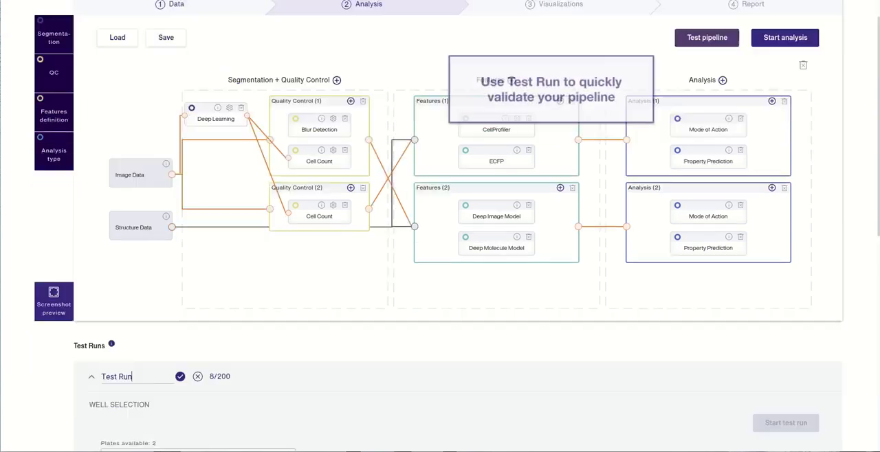
{"action": "left_click", "coordinate": [198, 185]}
{"action": "left_click", "coordinate": [198, 210]}
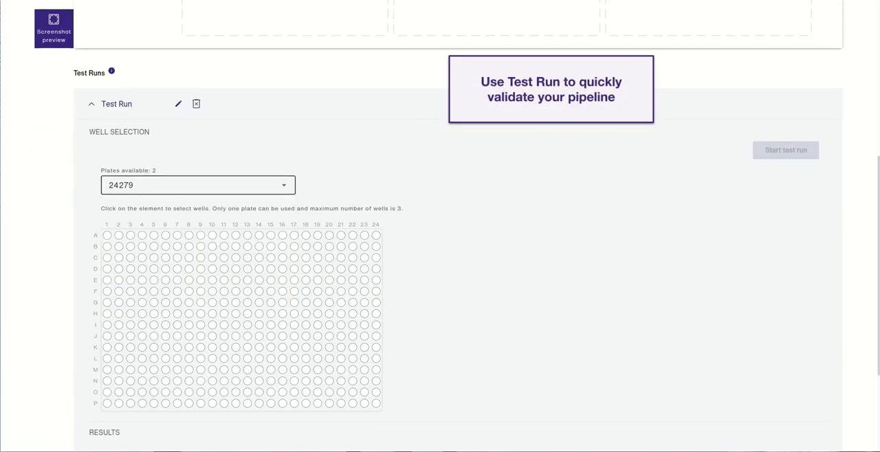
{"action": "left_click", "coordinate": [108, 236]}
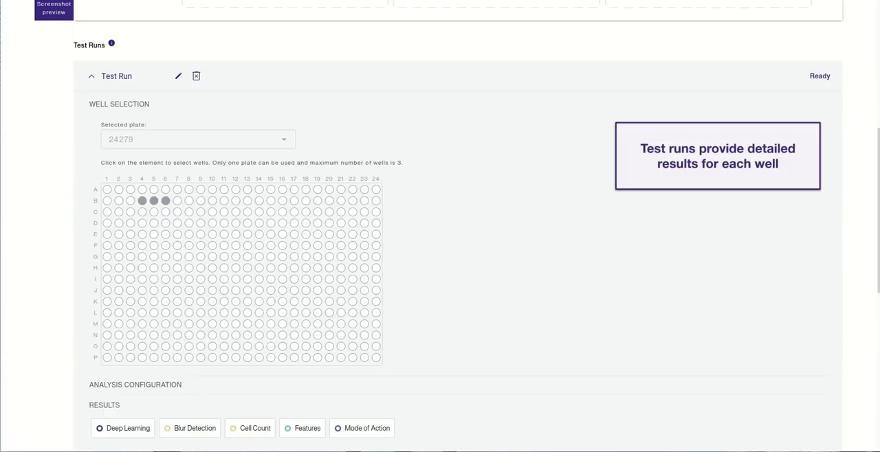
- View the Deep Learning results of the completed test run and inspect the enlarged segmentation mask for B4 (1)
{"action": "left_click", "coordinate": [136, 385]}
{"action": "scroll", "coordinate": [440, 275], "scroll_direction": "down", "scroll_amount": 3}
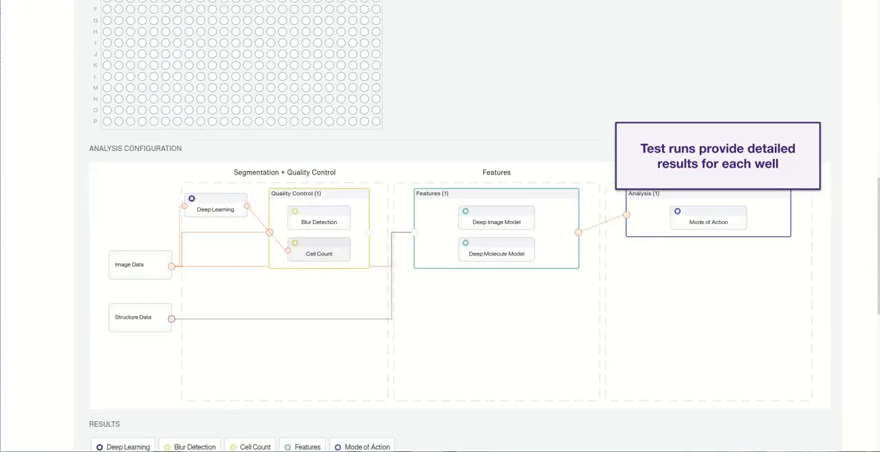
{"action": "scroll", "coordinate": [440, 275], "scroll_direction": "down", "scroll_amount": 1}
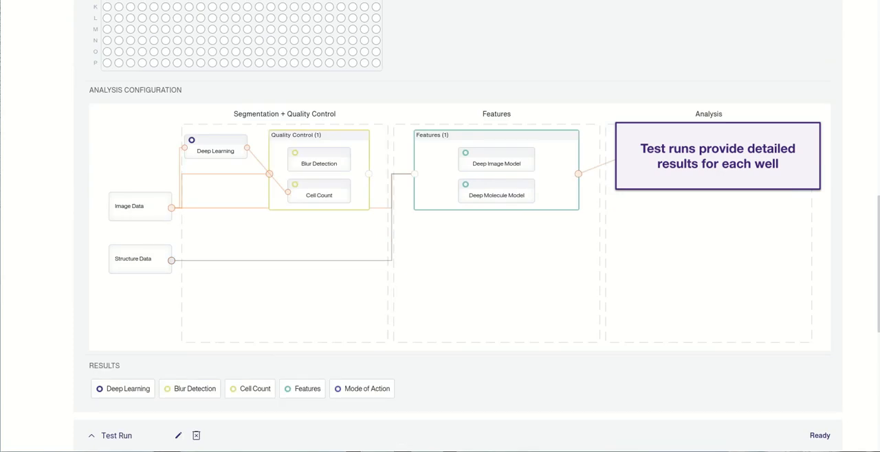
{"action": "left_click", "coordinate": [123, 389]}
{"action": "scroll", "coordinate": [123, 390], "scroll_direction": "down", "scroll_amount": 1}
{"action": "scroll", "coordinate": [123, 389], "scroll_direction": "down", "scroll_amount": 1}
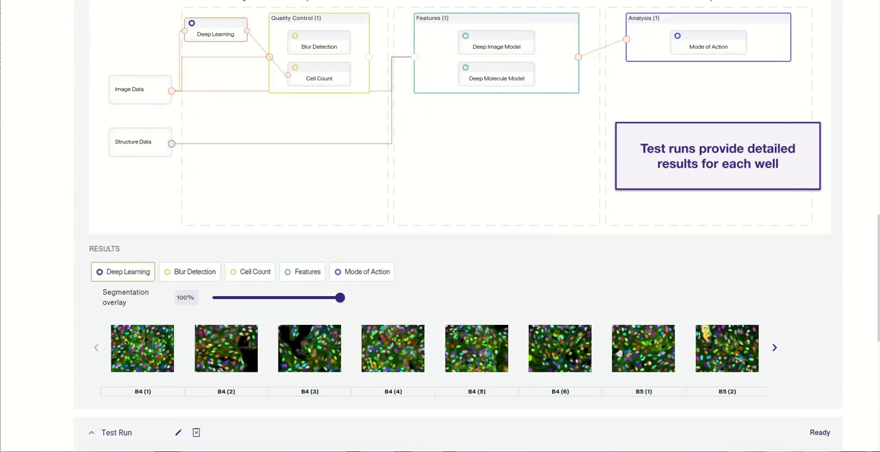
{"action": "left_click", "coordinate": [142, 349]}
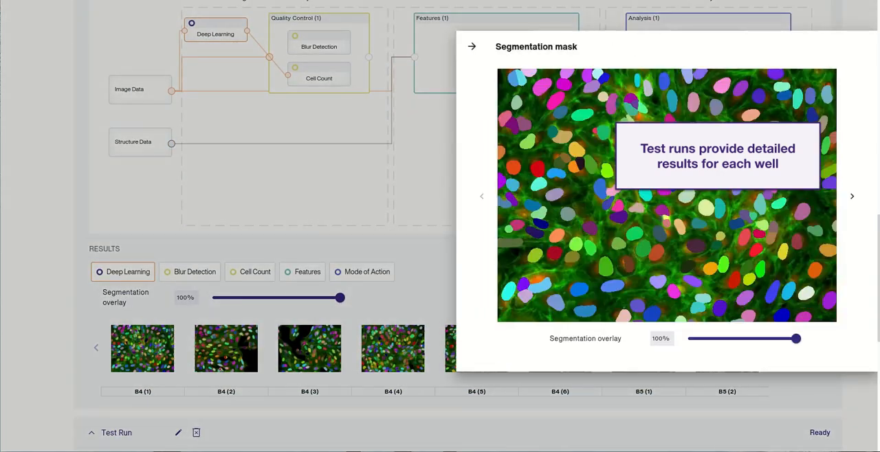
{"action": "mouse_move", "coordinate": [796, 339]}
{"action": "left_mouse_down"}
{"action": "mouse_move", "coordinate": [720, 339]}
{"action": "mouse_move", "coordinate": [796, 339]}
{"action": "left_mouse_up"}
{"action": "left_click", "coordinate": [472, 46]}
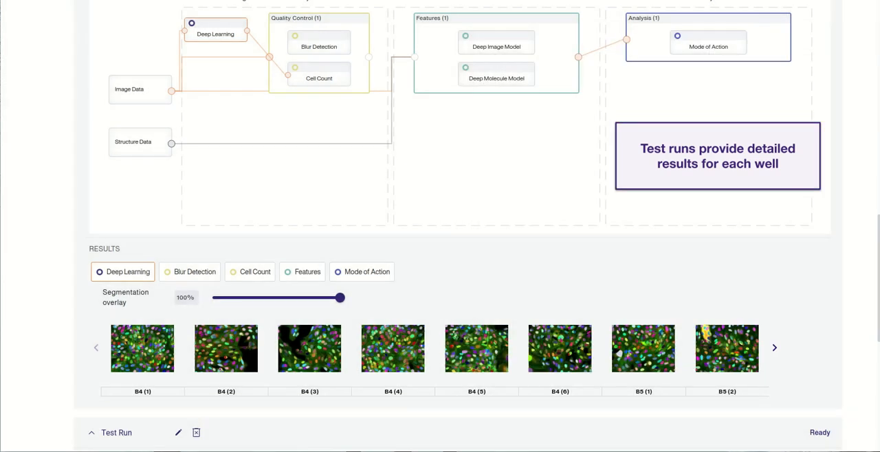
- Review the Blur Detection, Cell Count and Features results of the completed test run
{"action": "left_click", "coordinate": [190, 273]}
{"action": "left_click", "coordinate": [250, 272]}
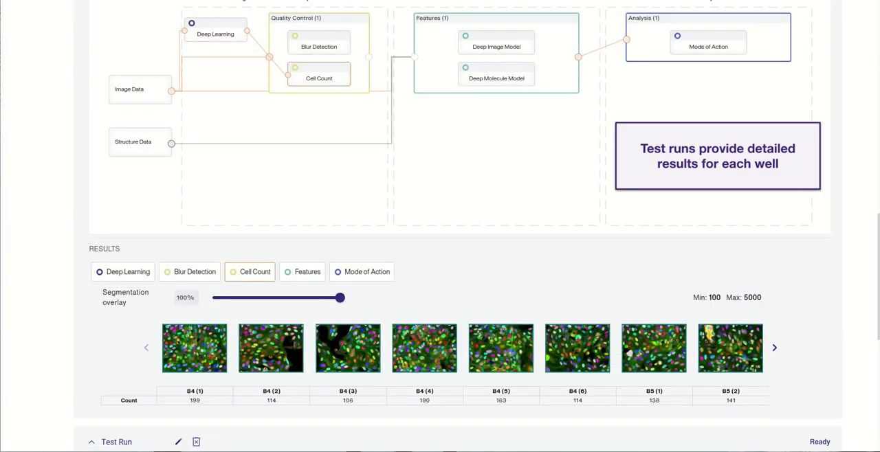
{"action": "left_click", "coordinate": [303, 273]}
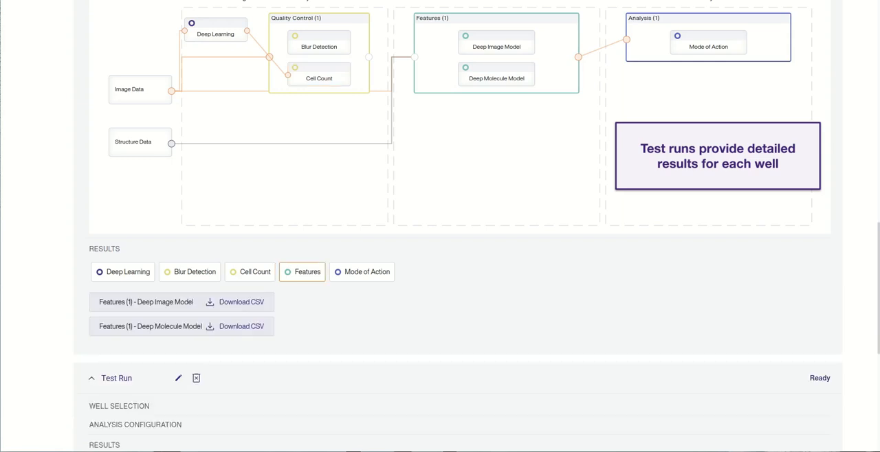
- Examine the Mode of Action predictions of the test run and set their probability threshold to 0.75
{"action": "left_click", "coordinate": [363, 273]}
{"action": "scroll", "coordinate": [426, 398], "scroll_direction": "down", "scroll_amount": 1}
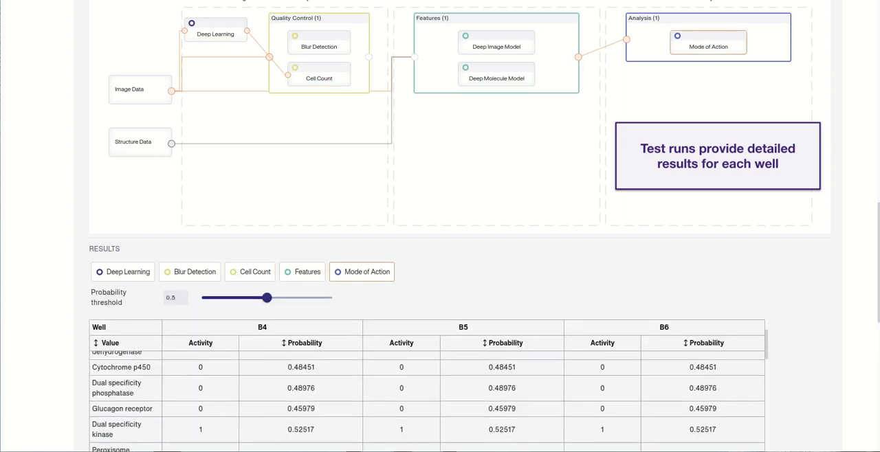
{"action": "scroll", "coordinate": [459, 206], "scroll_direction": "down", "scroll_amount": 1}
{"action": "scroll", "coordinate": [426, 351], "scroll_direction": "down", "scroll_amount": 3}
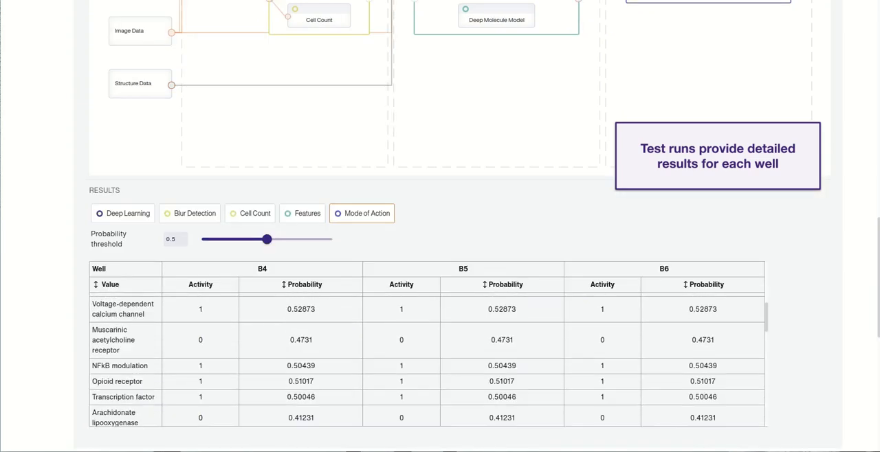
{"action": "left_click_drag", "start_coordinate": [266, 239], "coordinate": [299, 239]}
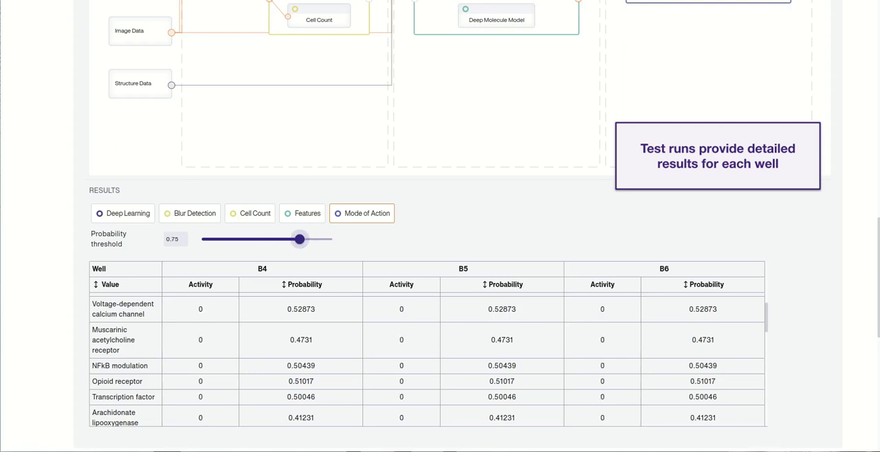
{"action": "scroll", "coordinate": [441, 227], "scroll_direction": "up", "scroll_amount": 15}
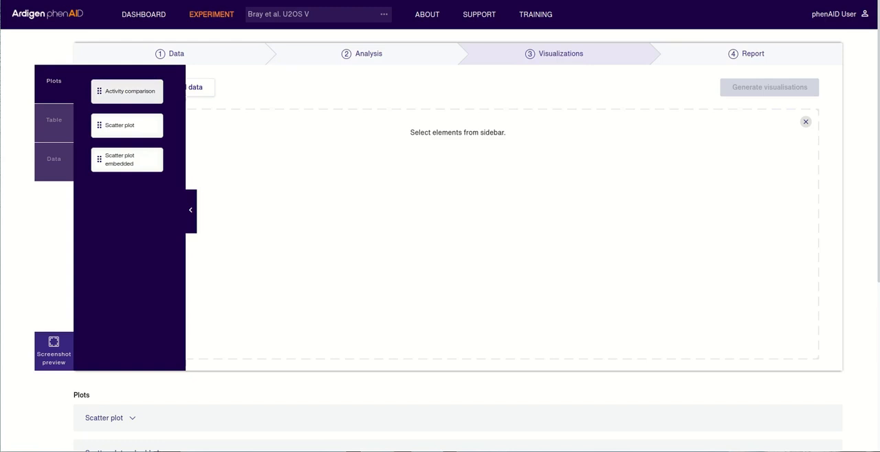
- Add the Activity comparison, Scatter plot and Scatter plot embedded blocks to the visualization workspace
{"action": "left_click", "coordinate": [128, 91]}
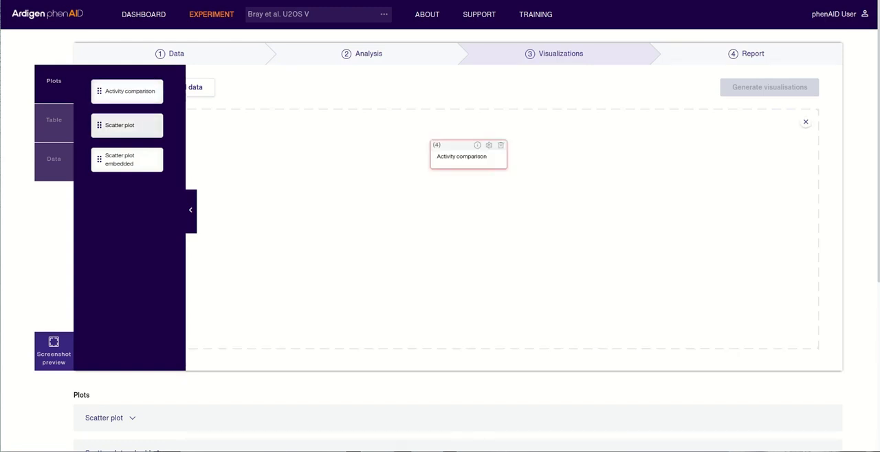
{"action": "left_click", "coordinate": [127, 126]}
{"action": "left_click", "coordinate": [127, 159]}
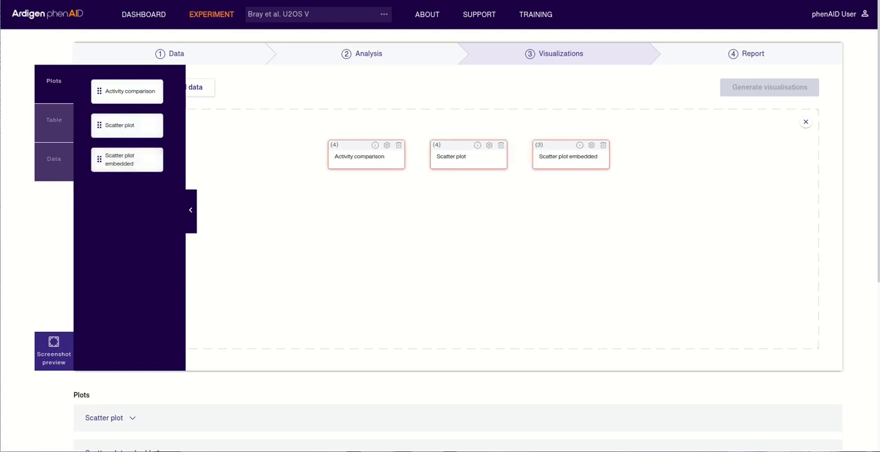
{"action": "left_click", "coordinate": [190, 210]}
- Configure the Activity comparison plot with a prediction and the compounds Suxibuzone, Repaglinide and Fusaric Acid
{"action": "left_click", "coordinate": [387, 145]}
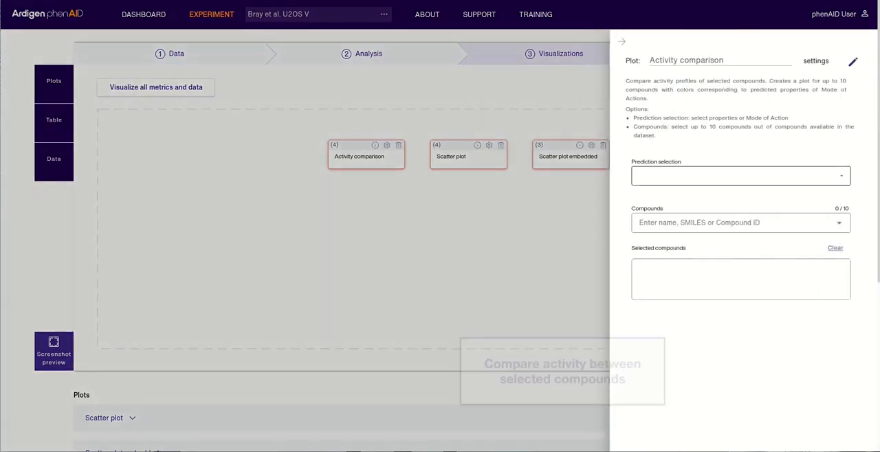
{"action": "left_click", "coordinate": [740, 176]}
{"action": "left_click", "coordinate": [740, 201]}
{"action": "left_click", "coordinate": [734, 222]}
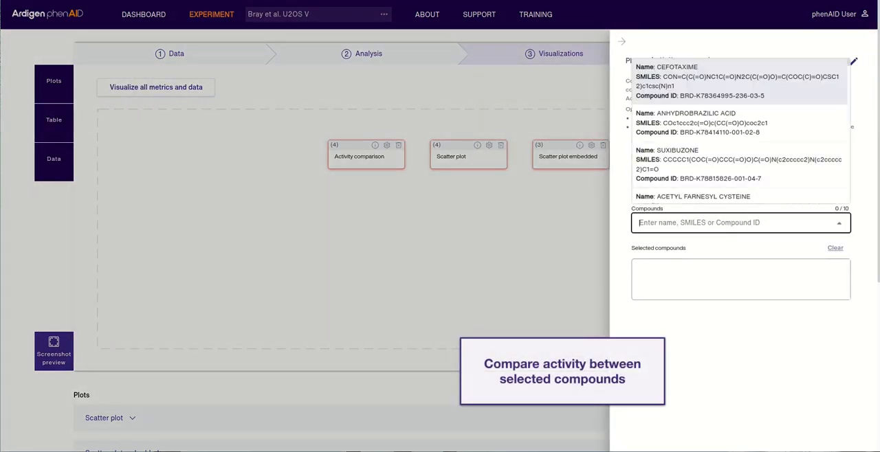
{"action": "left_click", "coordinate": [740, 165]}
{"action": "scroll", "coordinate": [740, 154], "scroll_direction": "down", "scroll_amount": 5}
{"action": "left_click", "coordinate": [740, 151]}
{"action": "scroll", "coordinate": [740, 151], "scroll_direction": "down", "scroll_amount": 3}
{"action": "left_click", "coordinate": [740, 153]}
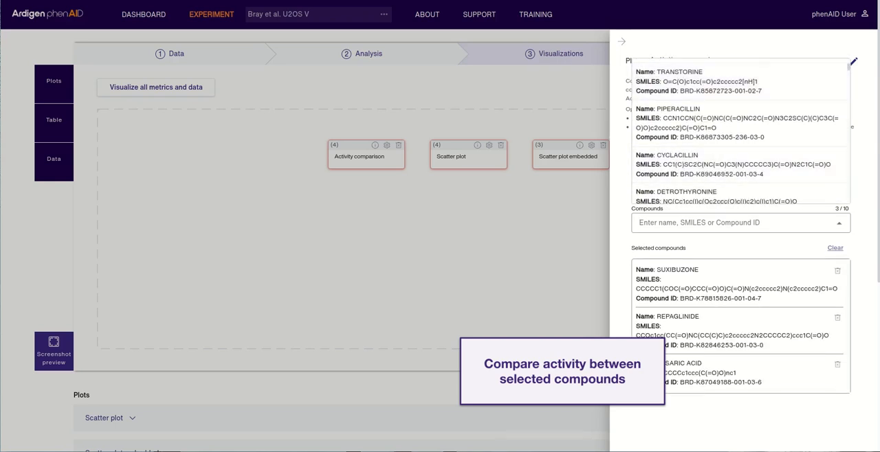
{"action": "left_click", "coordinate": [839, 223]}
{"action": "left_click", "coordinate": [622, 41]}
- Configure the feature and prediction selection of the Scatter plot block
{"action": "left_click", "coordinate": [489, 145]}
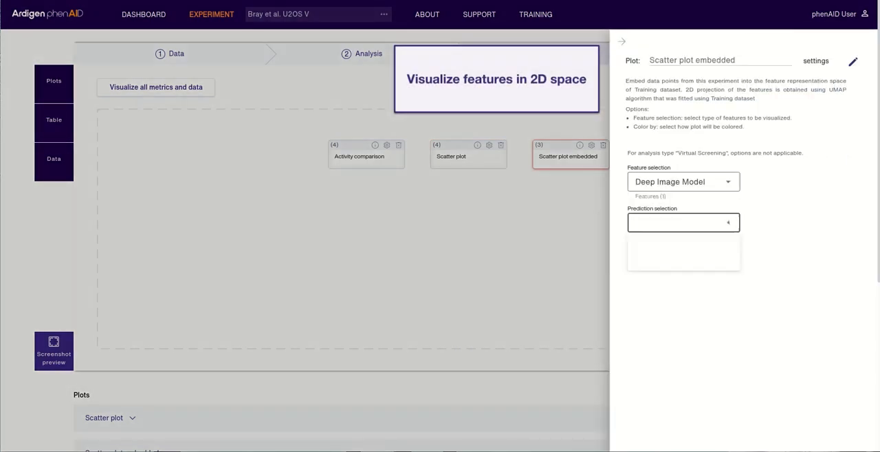
{"action": "left_click", "coordinate": [681, 248]}
{"action": "left_click", "coordinate": [622, 41]}
- View the third Activity comparison result, locate Cytochrome p450 in the plot and inspect its probability and activity
{"action": "scroll", "coordinate": [457, 275], "scroll_direction": "down", "scroll_amount": 2}
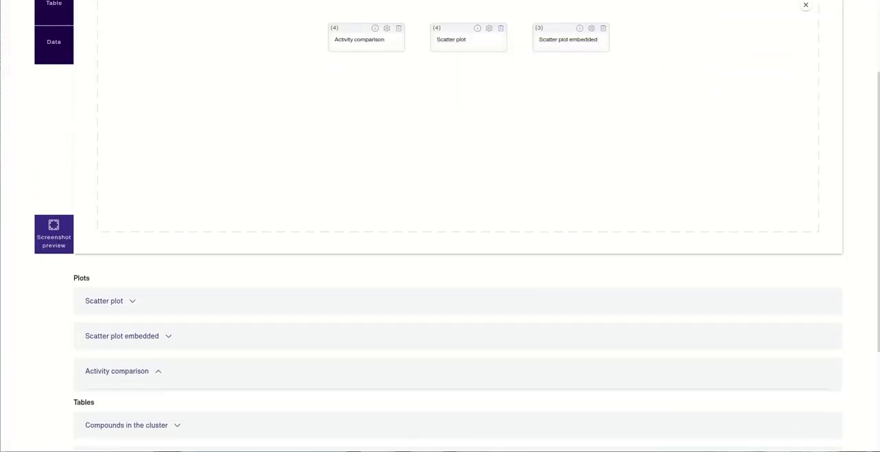
{"action": "left_click", "coordinate": [117, 371]}
{"action": "scroll", "coordinate": [117, 337], "scroll_direction": "down", "scroll_amount": 1}
{"action": "left_click", "coordinate": [122, 330]}
{"action": "scroll", "coordinate": [388, 302], "scroll_direction": "down", "scroll_amount": 2}
{"action": "mouse_move", "coordinate": [196, 277]}
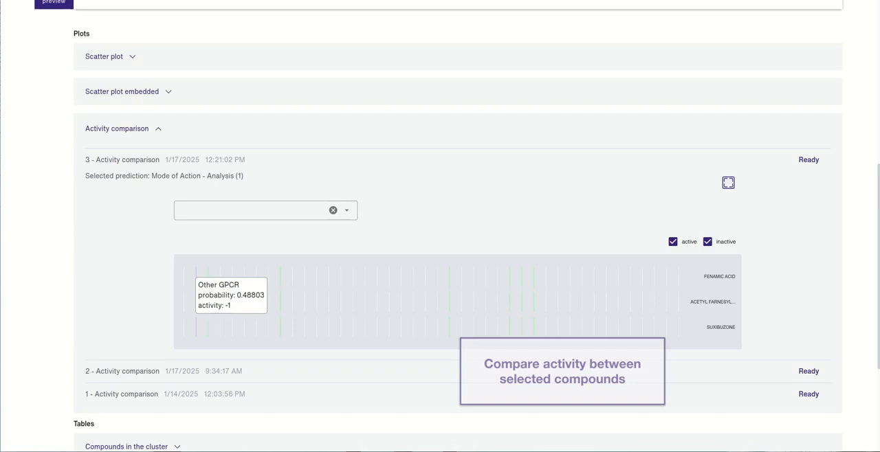
{"action": "left_click", "coordinate": [347, 211]}
{"action": "left_click", "coordinate": [208, 305]}
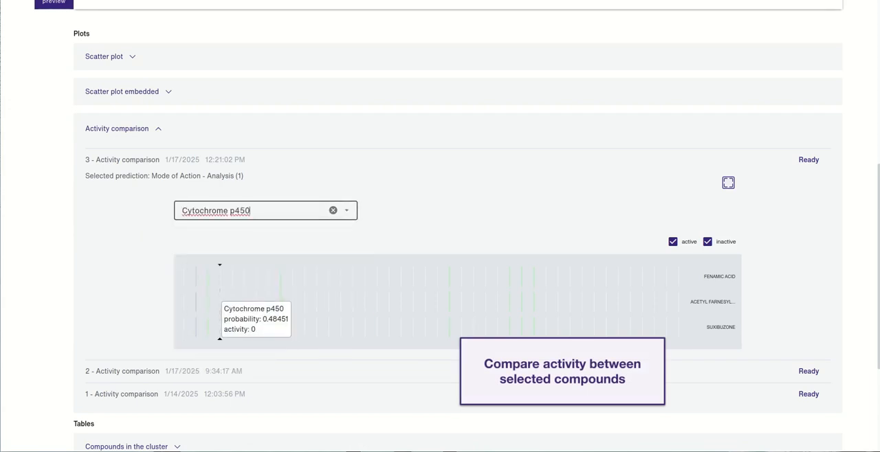
{"action": "mouse_move", "coordinate": [219, 326]}
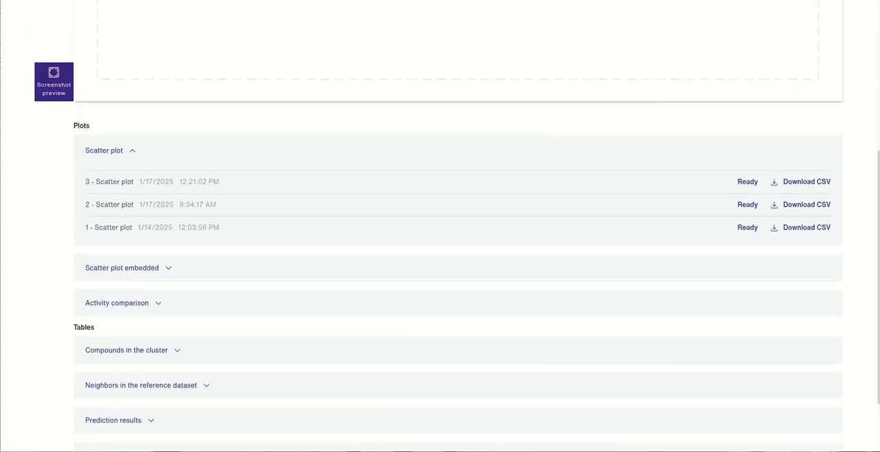
- Find the 10 closest neighbours of the compound CITROPTEN in the third scatter plot
{"action": "left_click", "coordinate": [748, 183]}
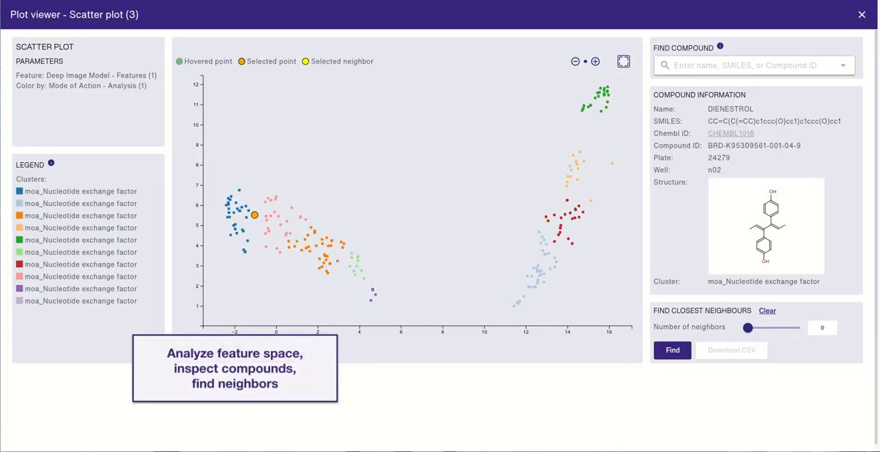
{"action": "left_click", "coordinate": [747, 65]}
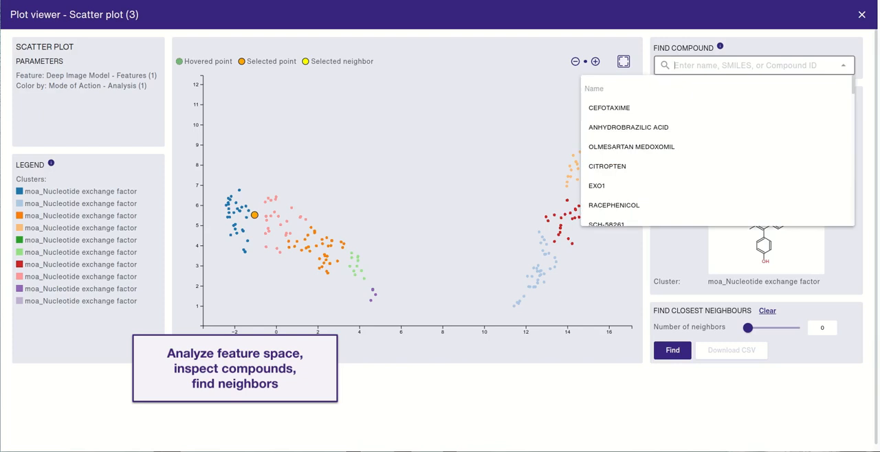
{"action": "left_click", "coordinate": [715, 167]}
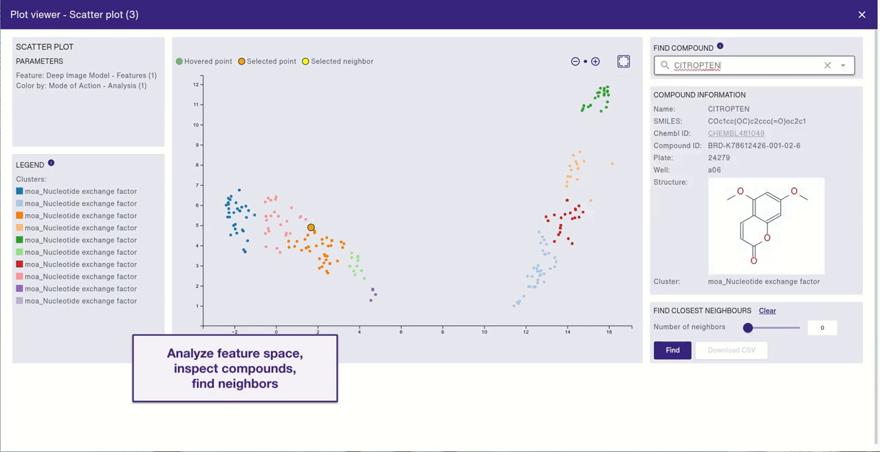
{"action": "left_click_drag", "start_coordinate": [748, 328], "coordinate": [754, 328]}
{"action": "left_click", "coordinate": [672, 351]}
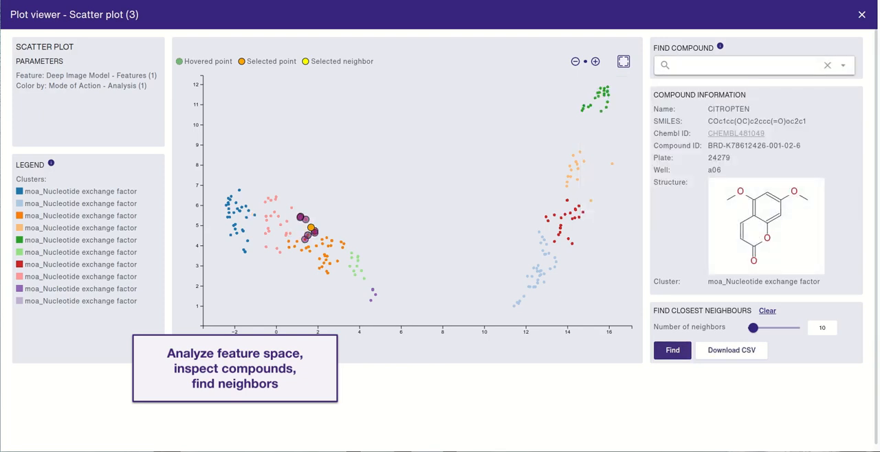
- Inspect the compound information of several highlighted neighbours in the scatter plot, and close the plot viewer
{"action": "scroll", "coordinate": [304, 226], "scroll_direction": "up", "scroll_amount": 10}
{"action": "left_click", "coordinate": [305, 196]}
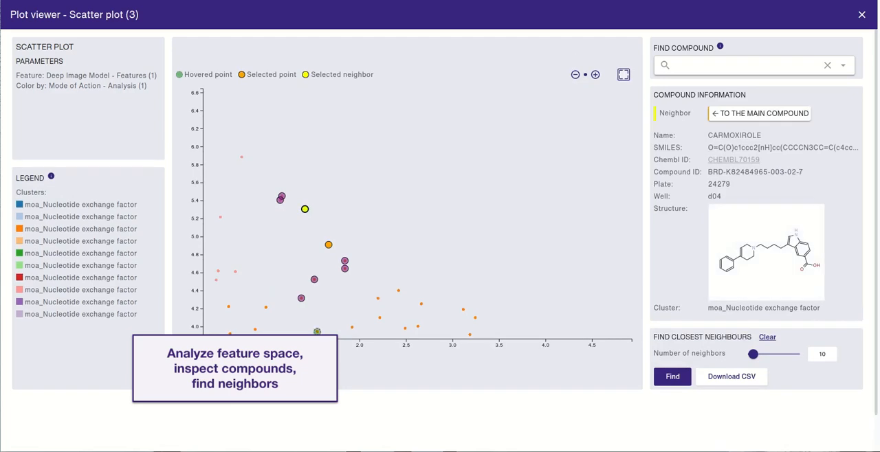
{"action": "left_click", "coordinate": [314, 280]}
{"action": "left_click", "coordinate": [344, 261]}
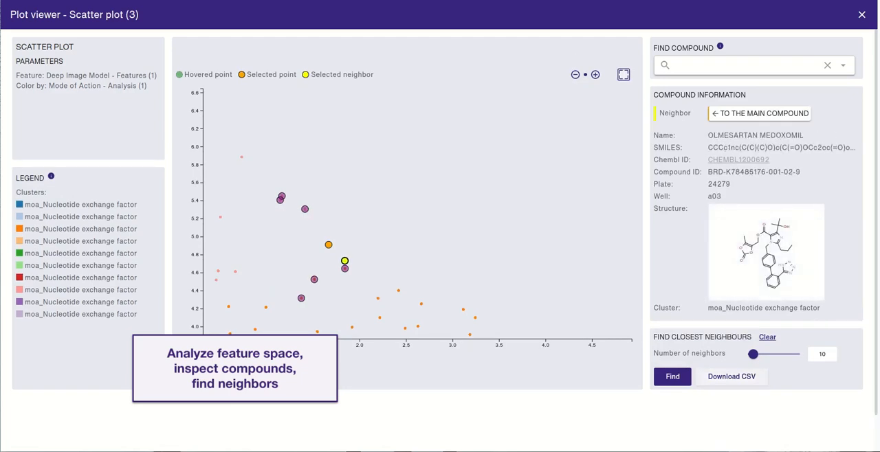
{"action": "left_click", "coordinate": [862, 15]}
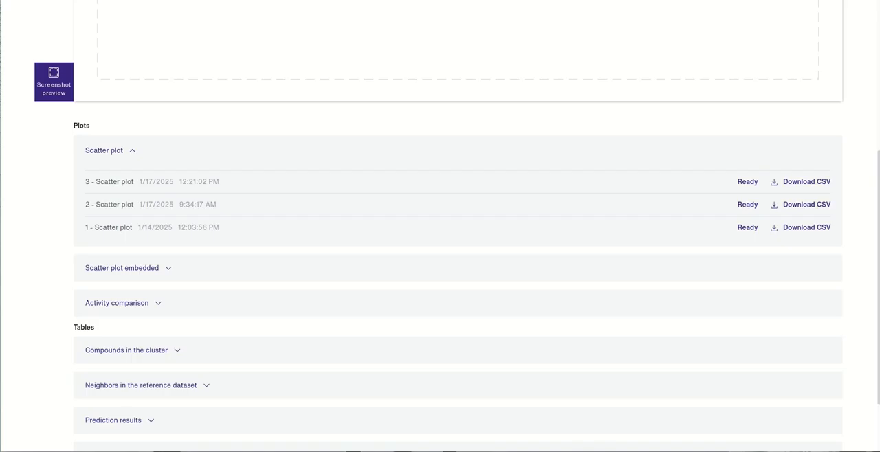
- View the second embedded scatter plot, inspect compound EXO1, show the reference dataset points, and close the plot viewer
{"action": "left_click", "coordinate": [132, 151]}
{"action": "left_click", "coordinate": [168, 184]}
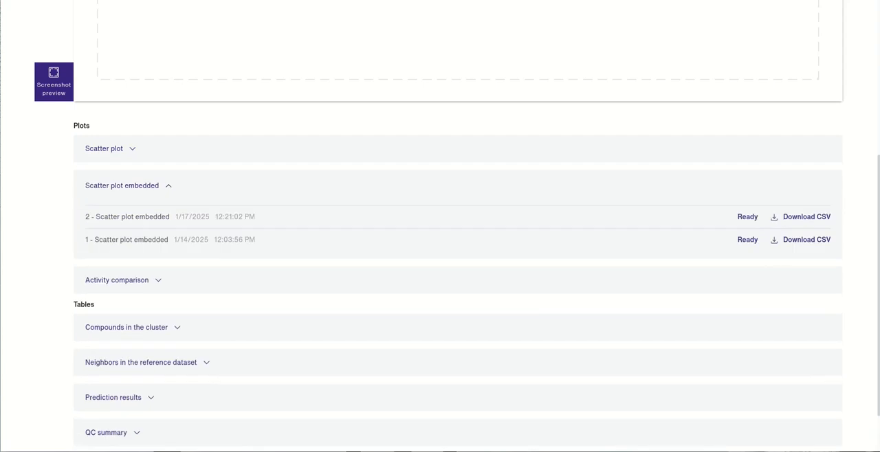
{"action": "left_click", "coordinate": [157, 216]}
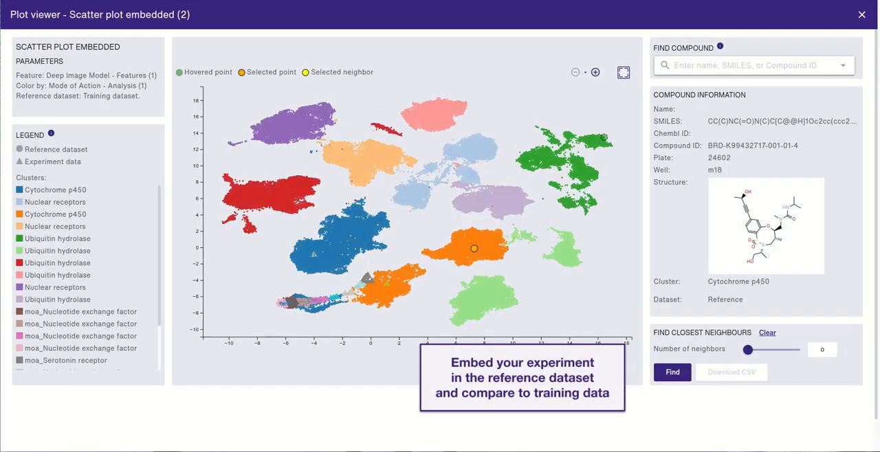
{"action": "left_click", "coordinate": [748, 66]}
{"action": "left_click", "coordinate": [618, 186]}
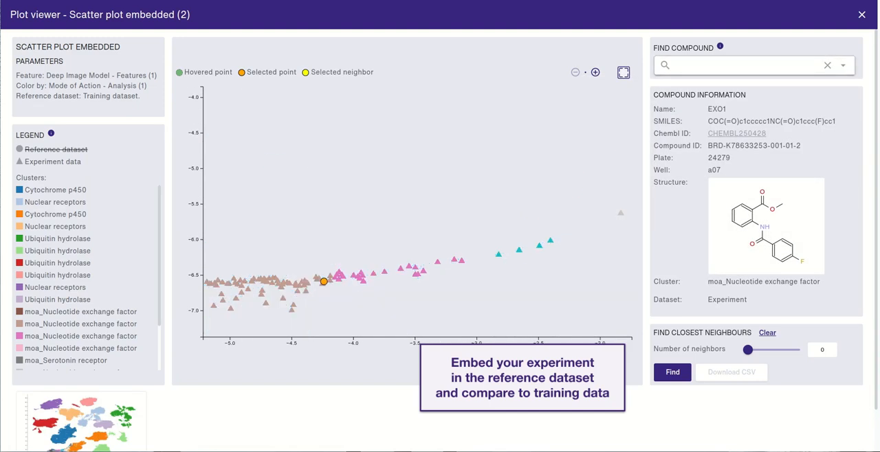
{"action": "left_click", "coordinate": [56, 149]}
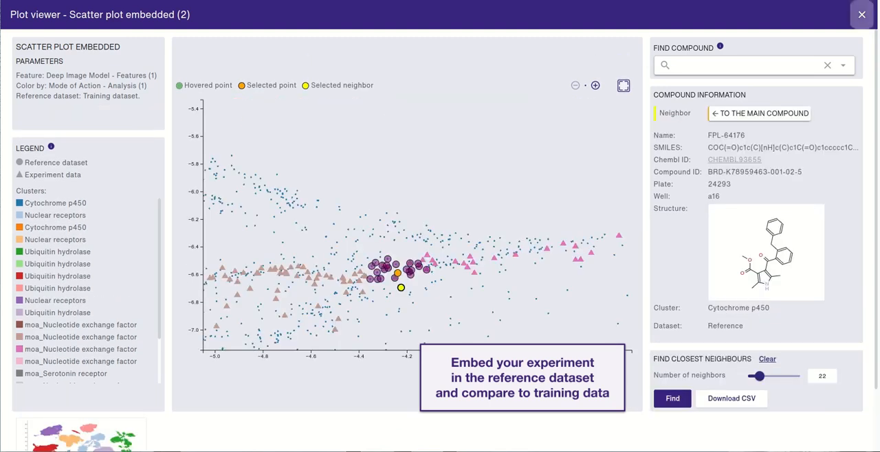
{"action": "left_click", "coordinate": [863, 15]}
{"action": "left_click", "coordinate": [169, 186]}
- Clear all plot blocks from the visualization workspace
{"action": "scroll", "coordinate": [458, 226], "scroll_direction": "up", "scroll_amount": 4}
{"action": "left_click", "coordinate": [806, 122]}
{"action": "left_click", "coordinate": [439, 259]}
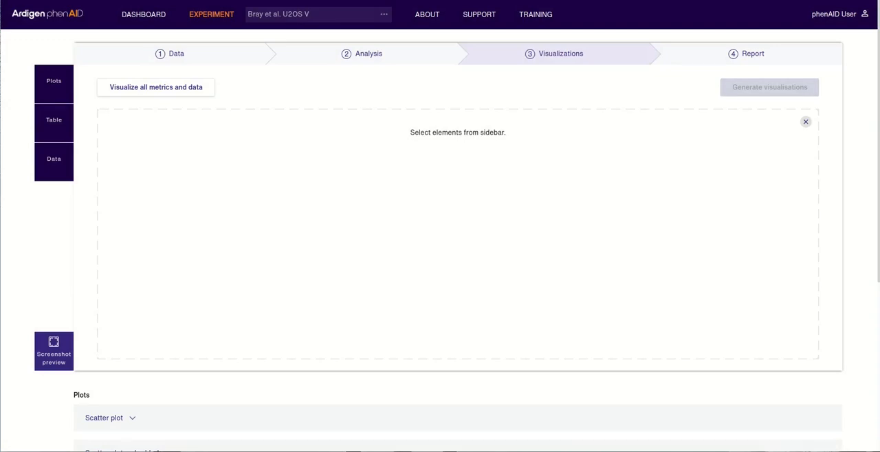
- Add the Prediction results, Compounds in the cluster, Nearest neighbors, Nearest neighbors in embedded space and QC summary tables to the workspace
{"action": "left_click", "coordinate": [53, 121]}
{"action": "left_click", "coordinate": [127, 91]}
{"action": "left_click", "coordinate": [127, 126]}
{"action": "left_click", "coordinate": [127, 160]}
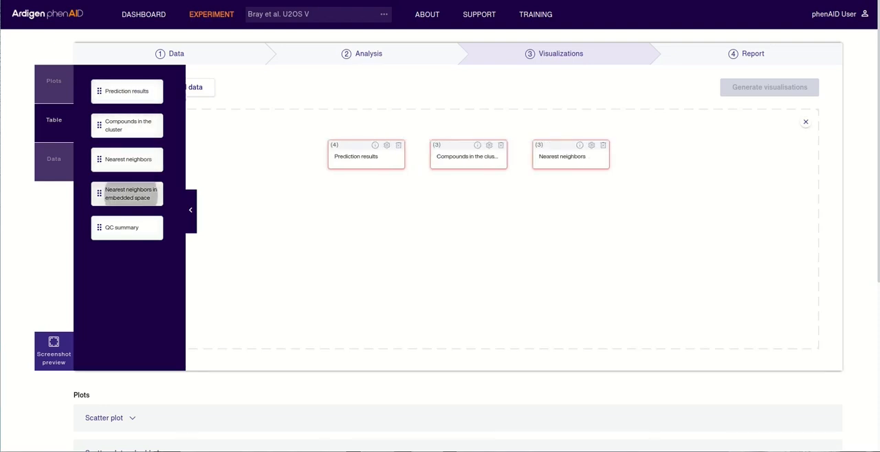
{"action": "left_click", "coordinate": [128, 194]}
{"action": "left_click", "coordinate": [132, 228]}
{"action": "left_click", "coordinate": [190, 210]}
- Choose the prediction to list in the Prediction results table's settings
{"action": "left_click", "coordinate": [335, 146]}
{"action": "left_click", "coordinate": [683, 128]}
{"action": "left_click", "coordinate": [683, 154]}
{"action": "left_click", "coordinate": [622, 41]}
- Configure the Compounds in the cluster table with Deep Image Model features, Mode of Action prediction, a moa_Nucleotide exchange factor cluster and 10 compounds
{"action": "left_click", "coordinate": [438, 146]}
{"action": "left_click", "coordinate": [684, 179]}
{"action": "left_click", "coordinate": [681, 198]}
{"action": "left_click", "coordinate": [683, 221]}
{"action": "left_click", "coordinate": [681, 242]}
{"action": "left_click", "coordinate": [684, 270]}
{"action": "left_click", "coordinate": [681, 290]}
{"action": "left_click", "coordinate": [746, 315]}
{"action": "type", "text": "0"}
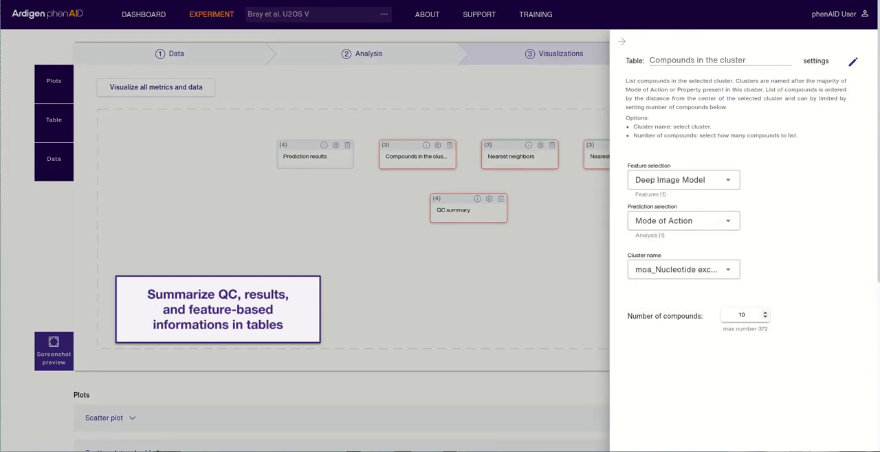
{"action": "left_click", "coordinate": [622, 41]}
- Configure the Nearest neighbors table with Deep Molecule Model features, Mode of Action prediction, compound TOLMETIN and 10 neighbors
{"action": "left_click", "coordinate": [540, 145]}
{"action": "left_click", "coordinate": [683, 189]}
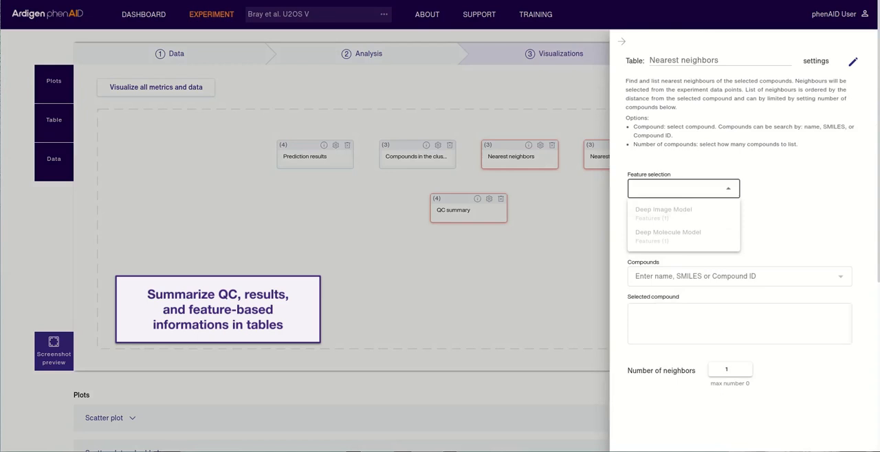
{"action": "left_click", "coordinate": [668, 237]}
{"action": "left_click", "coordinate": [684, 228]}
{"action": "left_click", "coordinate": [660, 273]}
{"action": "left_click", "coordinate": [739, 276]}
{"action": "scroll", "coordinate": [739, 185], "scroll_direction": "down", "scroll_amount": 3}
{"action": "left_click", "coordinate": [687, 206]}
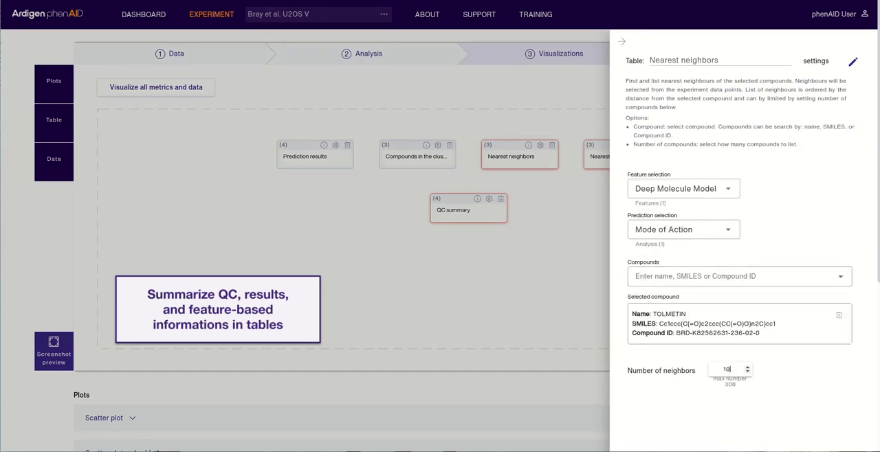
{"action": "left_click", "coordinate": [622, 42]}
- Configure the Nearest neighbors in embedded space table with Deep Molecule Model features, Mode of Action prediction, compound REPAGLINIDE and a number of neighbors
{"action": "left_click", "coordinate": [643, 145]}
{"action": "left_click", "coordinate": [683, 188]}
{"action": "left_click", "coordinate": [668, 236]}
{"action": "left_click", "coordinate": [683, 230]}
{"action": "left_click", "coordinate": [660, 275]}
{"action": "left_click", "coordinate": [739, 277]}
{"action": "scroll", "coordinate": [739, 206], "scroll_direction": "down", "scroll_amount": 3}
{"action": "left_click", "coordinate": [695, 242]}
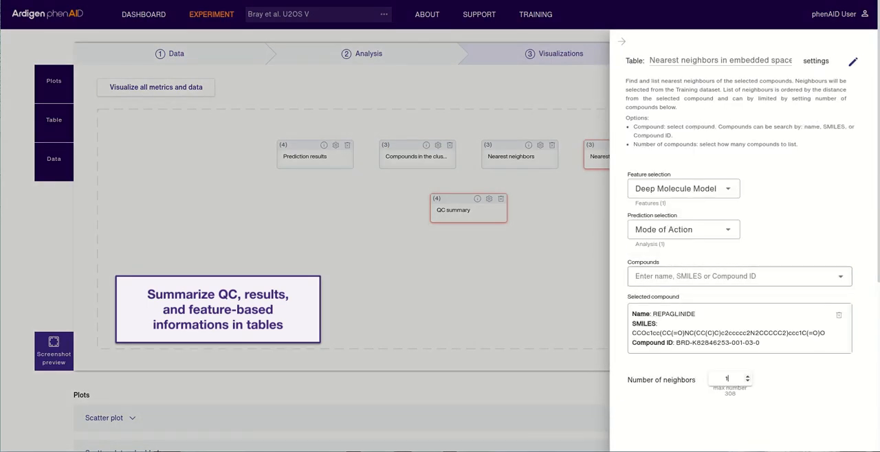
{"action": "left_click", "coordinate": [622, 41]}
- Select the quality control group for the QC summary table
{"action": "left_click", "coordinate": [489, 199]}
{"action": "left_click", "coordinate": [683, 144]}
{"action": "left_click", "coordinate": [663, 170]}
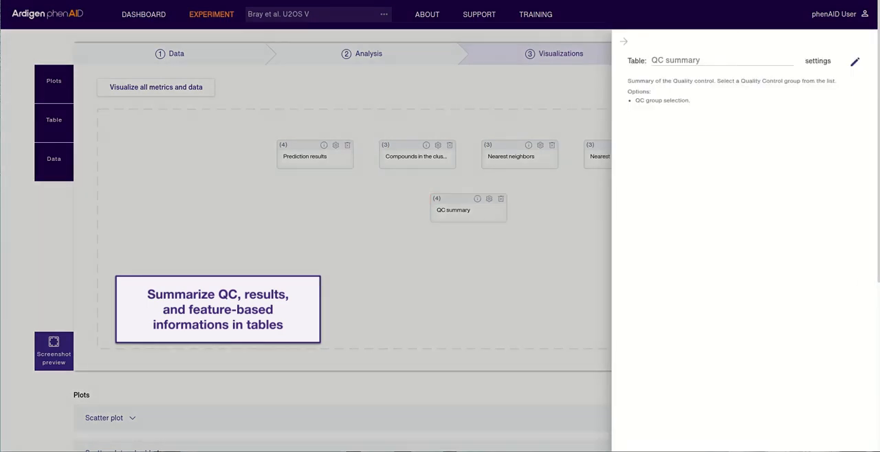
{"action": "left_click", "coordinate": [622, 41]}
- View a generated Compounds in the cluster table, and collapse its section
{"action": "scroll", "coordinate": [440, 241], "scroll_direction": "down", "scroll_amount": 4}
{"action": "scroll", "coordinate": [440, 240], "scroll_direction": "down", "scroll_amount": 1}
{"action": "left_click", "coordinate": [132, 206]}
{"action": "left_click", "coordinate": [132, 238]}
{"action": "scroll", "coordinate": [440, 241], "scroll_direction": "down", "scroll_amount": 2}
{"action": "scroll", "coordinate": [440, 241], "scroll_direction": "up", "scroll_amount": 1}
{"action": "left_click", "coordinate": [132, 97]}
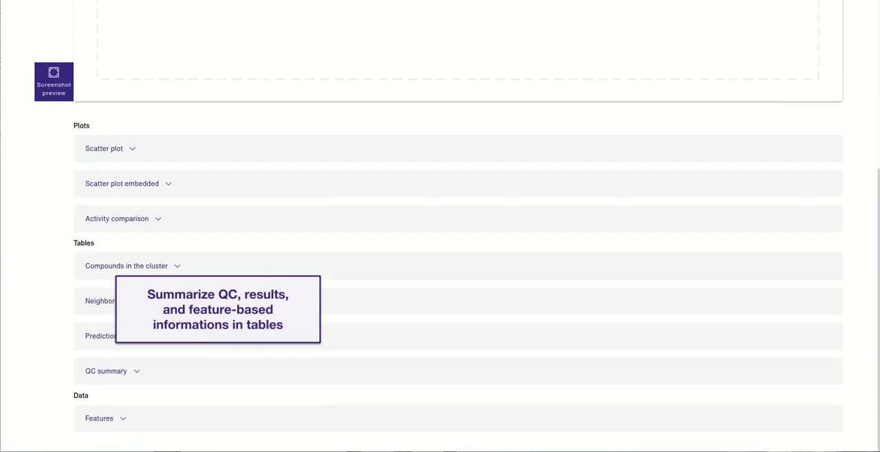
- Examine the second Nearest neighbors in embedded space result among the neighbors in the reference dataset, and close it
{"action": "left_click", "coordinate": [141, 299]}
{"action": "left_click", "coordinate": [153, 331]}
{"action": "scroll", "coordinate": [440, 240], "scroll_direction": "down", "scroll_amount": 6}
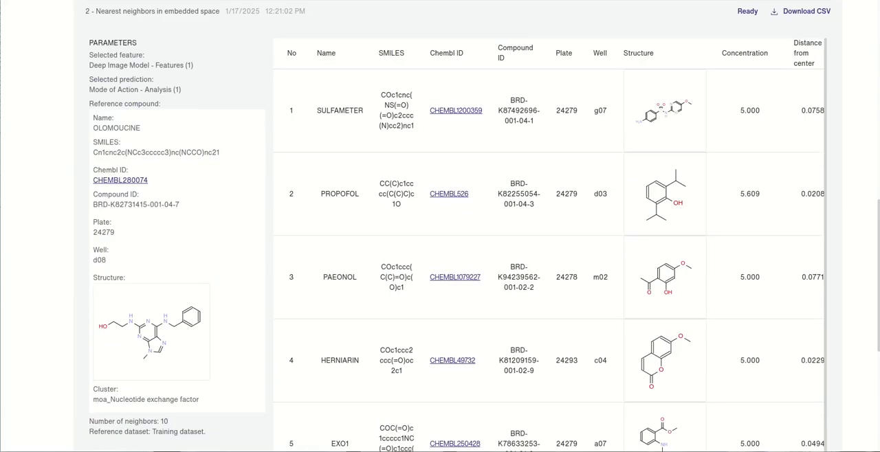
{"action": "scroll", "coordinate": [440, 241], "scroll_direction": "up", "scroll_amount": 3}
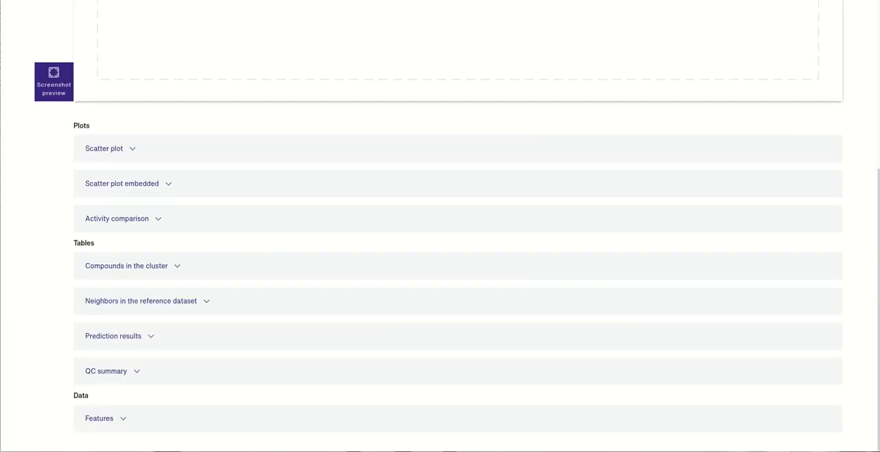
{"action": "left_click", "coordinate": [141, 300]}
{"action": "scroll", "coordinate": [440, 241], "scroll_direction": "down", "scroll_amount": 4}
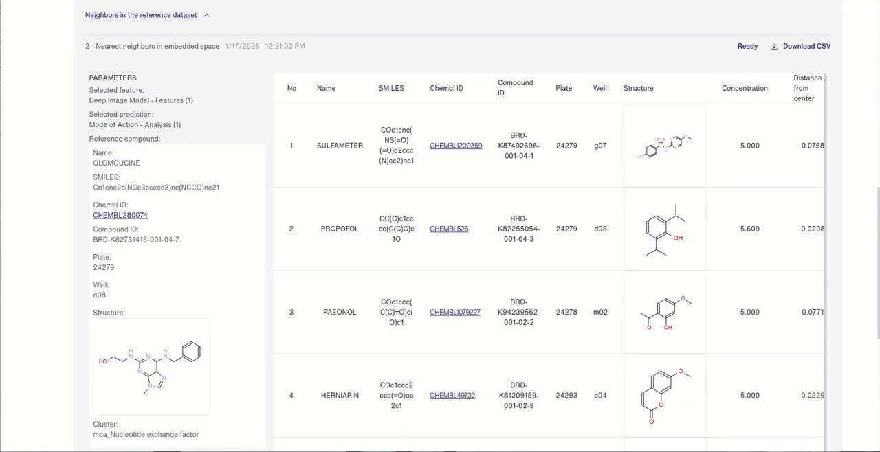
{"action": "left_click", "coordinate": [152, 46]}
- Examine the second Nearest neighbors result table and collapse the section of neighbors in the reference dataset
{"action": "left_click", "coordinate": [119, 250]}
{"action": "scroll", "coordinate": [440, 241], "scroll_direction": "down", "scroll_amount": 3}
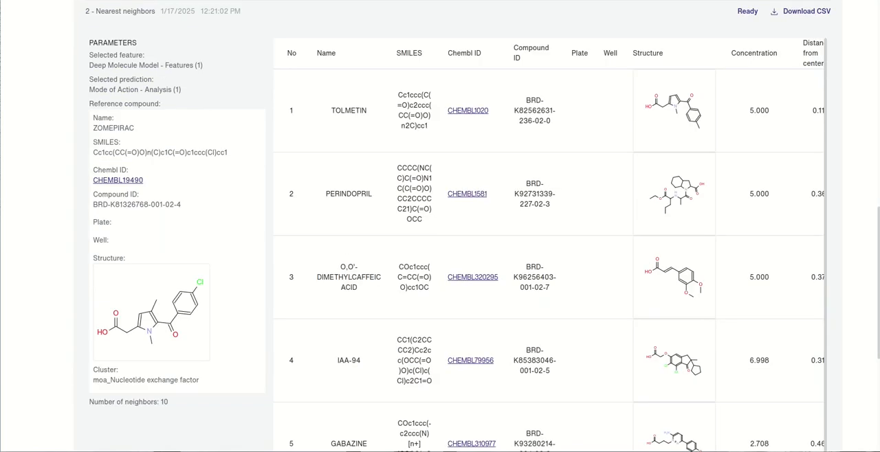
{"action": "scroll", "coordinate": [440, 241], "scroll_direction": "up", "scroll_amount": 1}
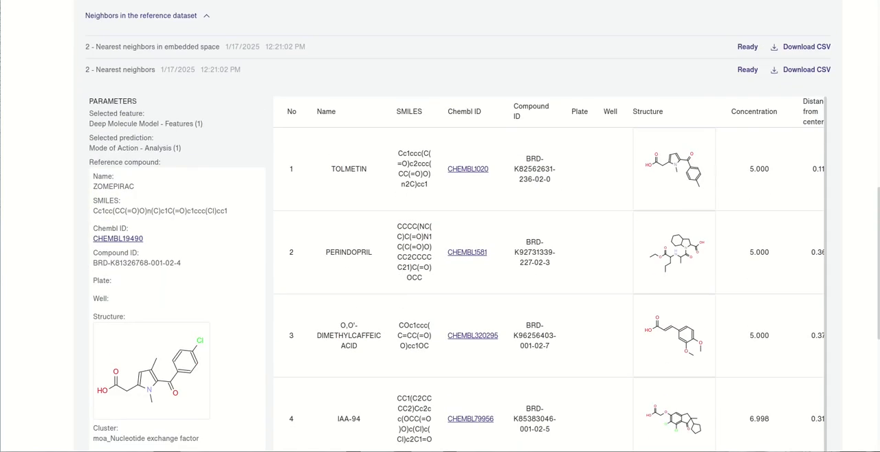
{"action": "left_click", "coordinate": [120, 70]}
{"action": "left_click", "coordinate": [141, 195]}
- Examine the activity and probability columns of the third Prediction results table, and collapse the section
{"action": "left_click", "coordinate": [114, 335]}
{"action": "scroll", "coordinate": [440, 241], "scroll_direction": "down", "scroll_amount": 1}
{"action": "left_click", "coordinate": [118, 311]}
{"action": "scroll", "coordinate": [440, 241], "scroll_direction": "down", "scroll_amount": 3}
{"action": "left_click_drag", "start_coordinate": [157, 432], "coordinate": [413, 432]}
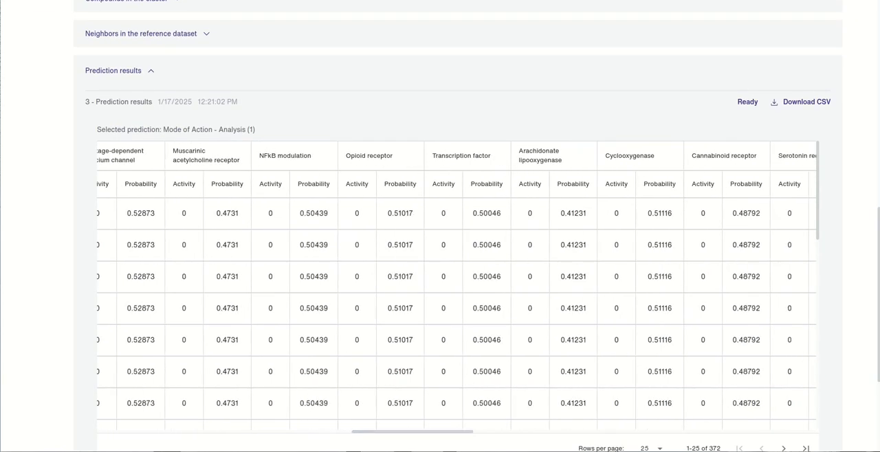
{"action": "scroll", "coordinate": [440, 241], "scroll_direction": "down", "scroll_amount": 1}
{"action": "left_click", "coordinate": [119, 43]}
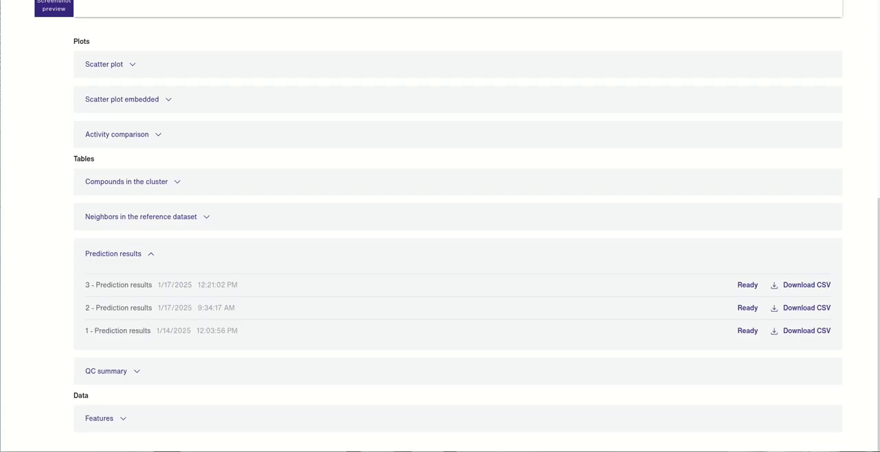
{"action": "left_click", "coordinate": [113, 254]}
- Open the second QC summary result and filter the table by its Cell count check
{"action": "left_click", "coordinate": [106, 372]}
{"action": "scroll", "coordinate": [440, 241], "scroll_direction": "down", "scroll_amount": 1}
{"action": "left_click", "coordinate": [111, 343]}
{"action": "scroll", "coordinate": [440, 240], "scroll_direction": "down", "scroll_amount": 3}
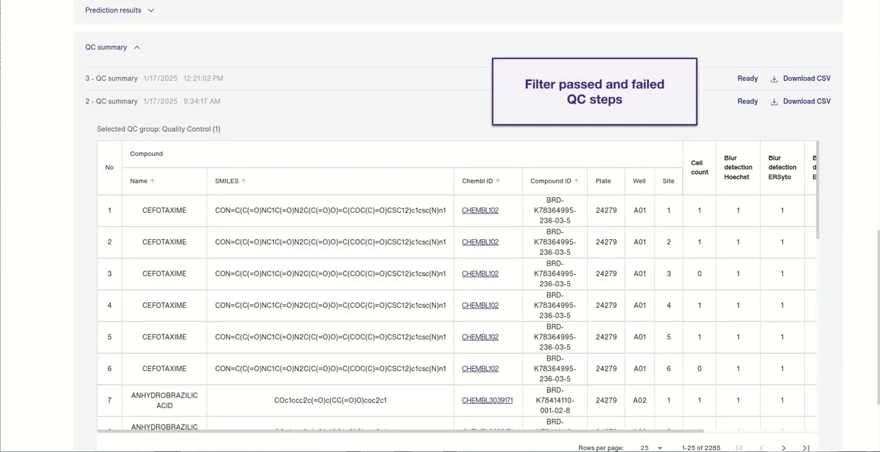
{"action": "left_click", "coordinate": [699, 168]}
{"action": "left_click", "coordinate": [700, 168]}
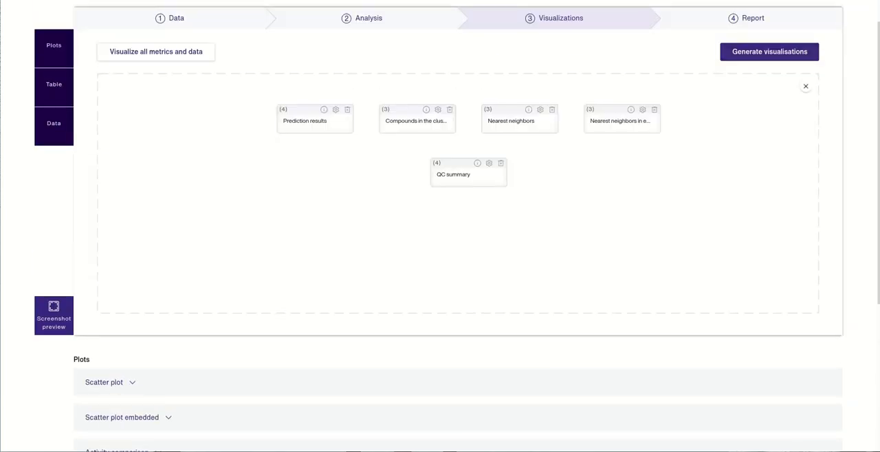
- Clear the table blocks from the visualization workspace and add a Features data block
{"action": "left_click", "coordinate": [806, 86]}
{"action": "left_click", "coordinate": [439, 258]}
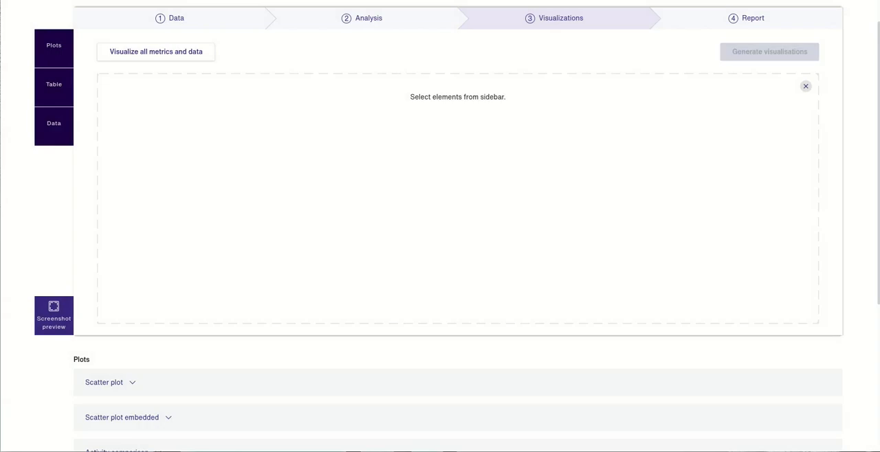
{"action": "left_click", "coordinate": [53, 123]}
{"action": "left_click", "coordinate": [127, 56]}
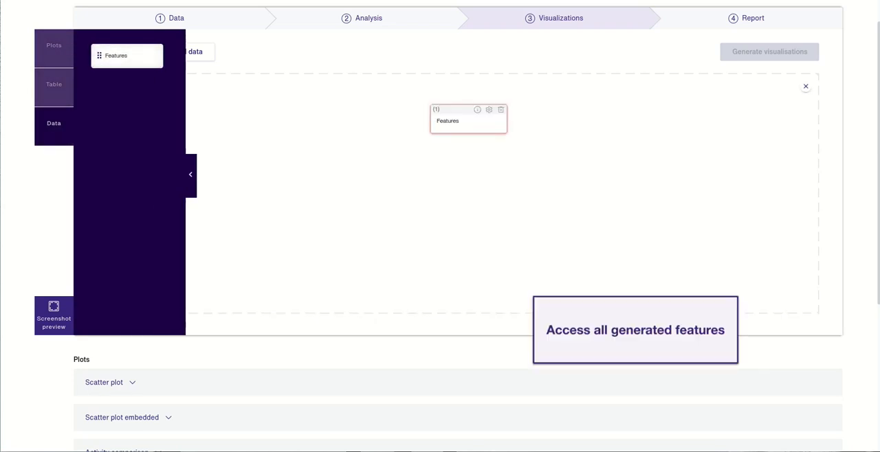
{"action": "left_click", "coordinate": [191, 174]}
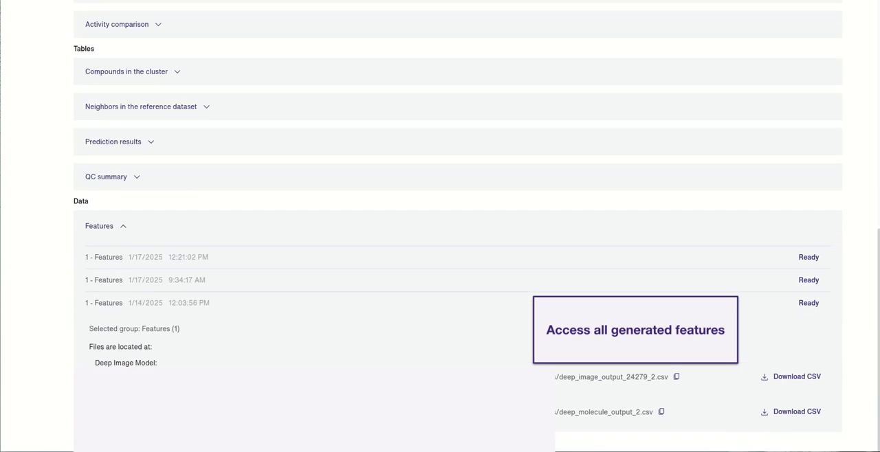
- Clear the Features block from the visualization workspace
{"action": "scroll", "coordinate": [440, 227], "scroll_direction": "up", "scroll_amount": 7}
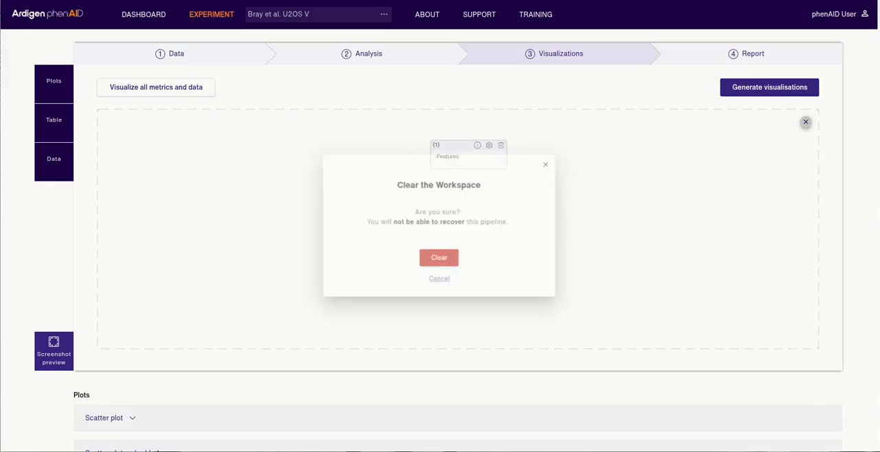
{"action": "left_click", "coordinate": [806, 122]}
{"action": "left_click", "coordinate": [439, 259]}
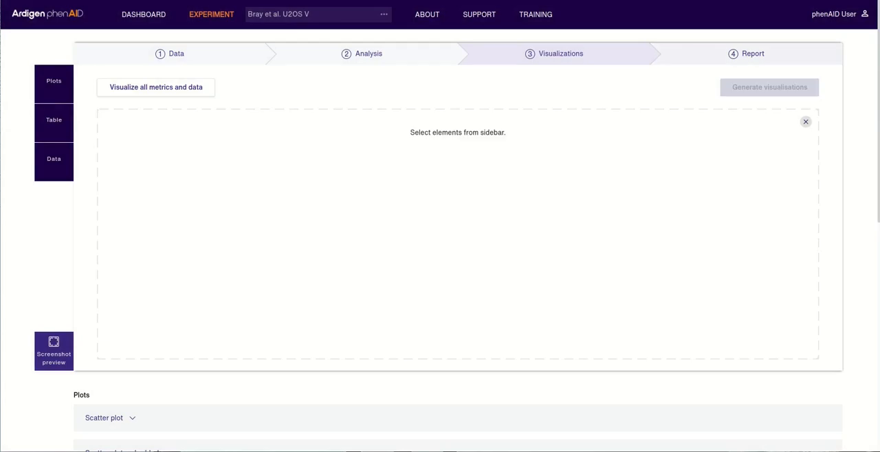
- Start the report with a horizontal first page in a four-cell layout, add a second page and return to page 1
{"action": "left_click", "coordinate": [746, 54]}
{"action": "left_click", "coordinate": [338, 94]}
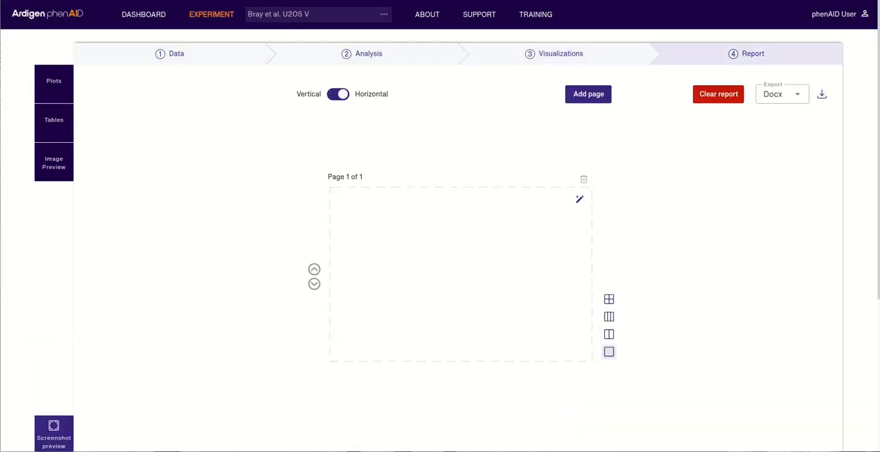
{"action": "left_click", "coordinate": [608, 300]}
{"action": "left_click", "coordinate": [589, 94]}
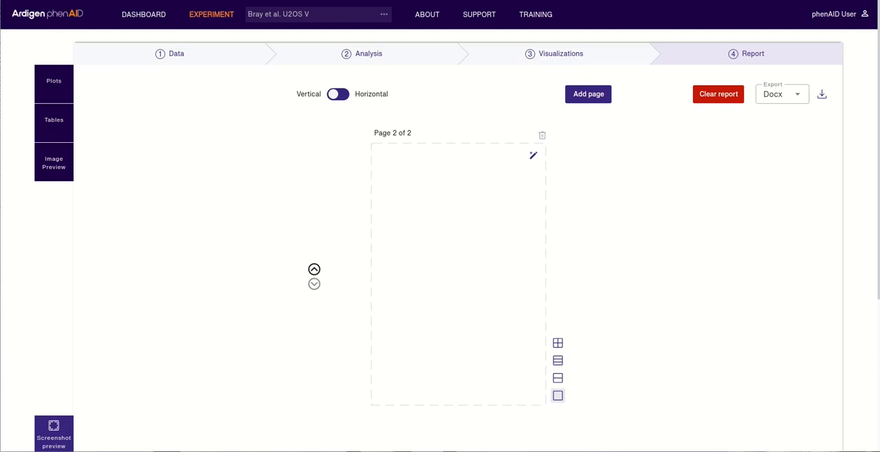
{"action": "left_click", "coordinate": [314, 270]}
- Insert one Scatter plot, one Scatter plot embedded and one Activity comparison screenshot into the first report page
{"action": "left_click", "coordinate": [53, 82]}
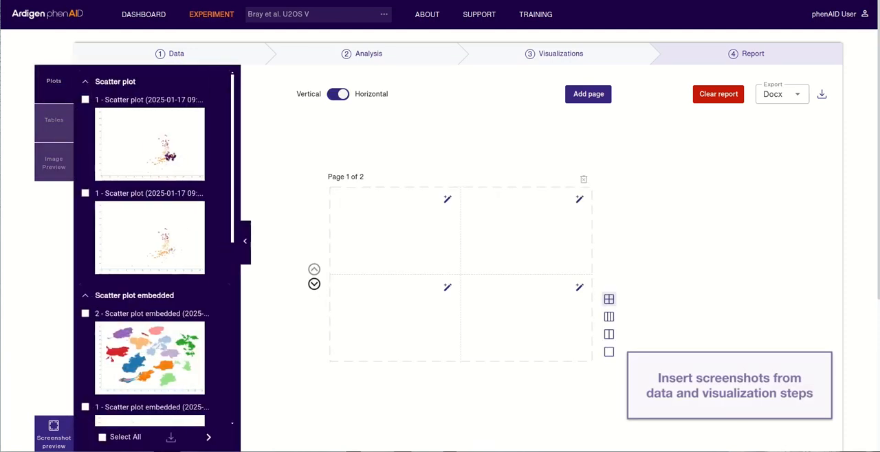
{"action": "left_click", "coordinate": [85, 193]}
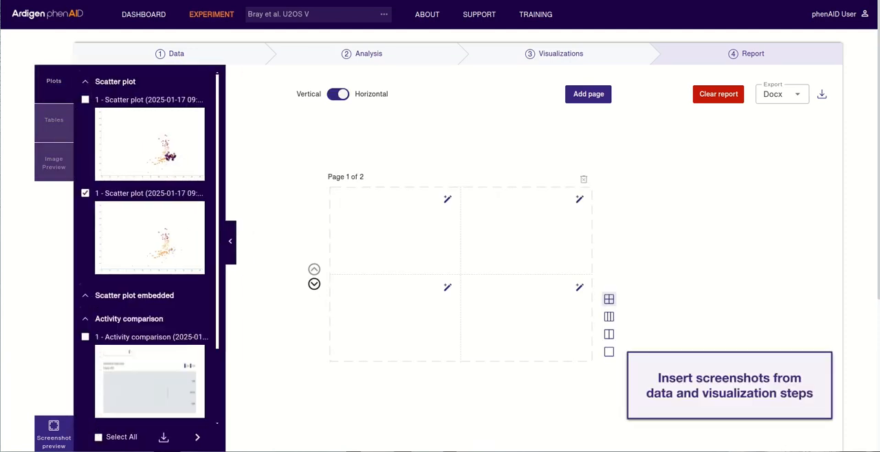
{"action": "left_click", "coordinate": [85, 319]}
{"action": "left_click", "coordinate": [85, 296]}
{"action": "left_click", "coordinate": [85, 314]}
{"action": "left_click", "coordinate": [85, 296]}
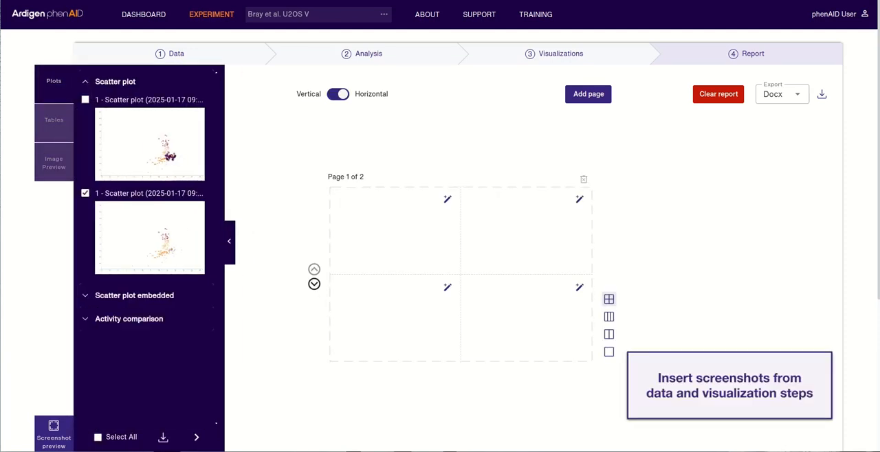
{"action": "left_click", "coordinate": [85, 319]}
{"action": "left_click", "coordinate": [85, 337]}
{"action": "left_click", "coordinate": [197, 437]}
- Add the text "Short description of results" to the empty fourth cell of the first report page
{"action": "left_click", "coordinate": [580, 288]}
{"action": "type", "text": "Short description of results"}
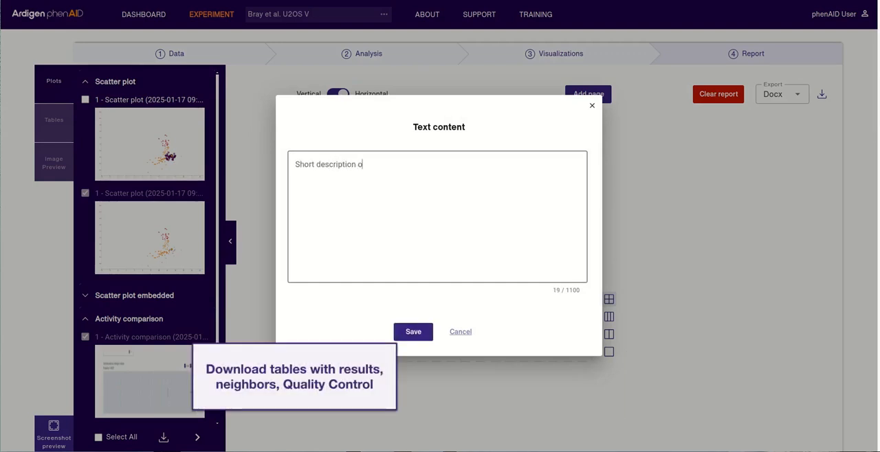
{"action": "left_click", "coordinate": [413, 332]}
{"action": "left_click", "coordinate": [230, 242]}
- Look through the tables available for the report, set the export format to PDF and download the report
{"action": "left_click", "coordinate": [54, 122]}
{"action": "left_click", "coordinate": [85, 337]}
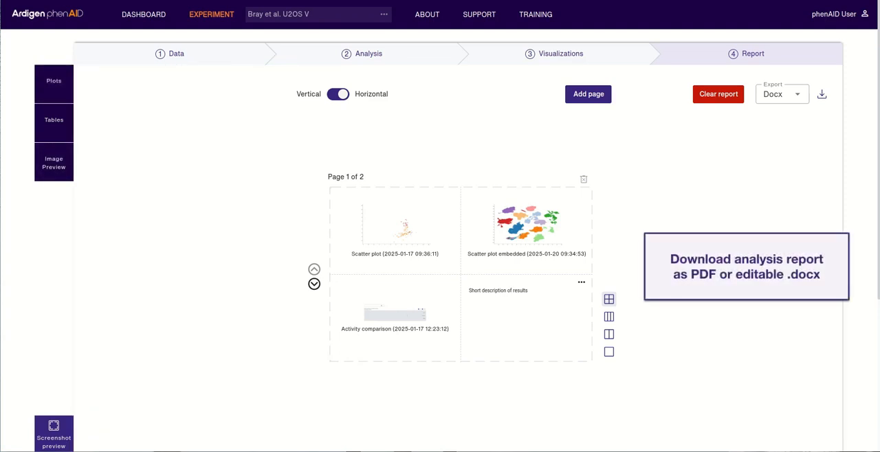
{"action": "left_click", "coordinate": [783, 95]}
{"action": "left_click", "coordinate": [772, 142]}
{"action": "left_click", "coordinate": [821, 94]}
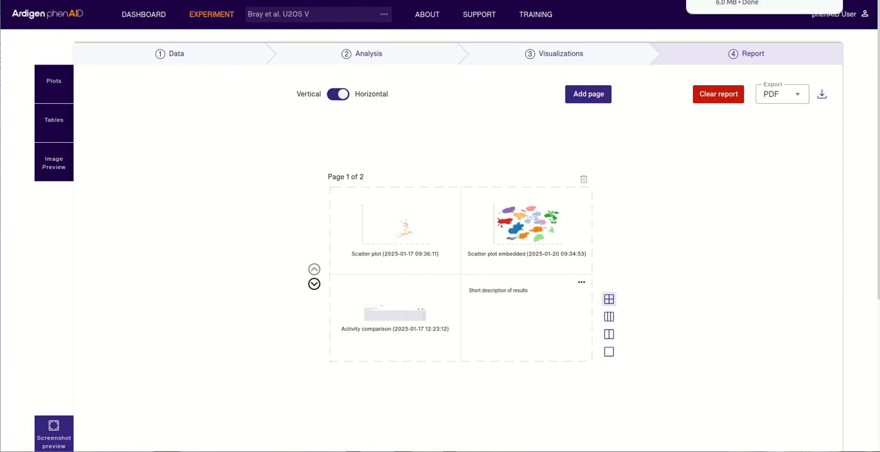